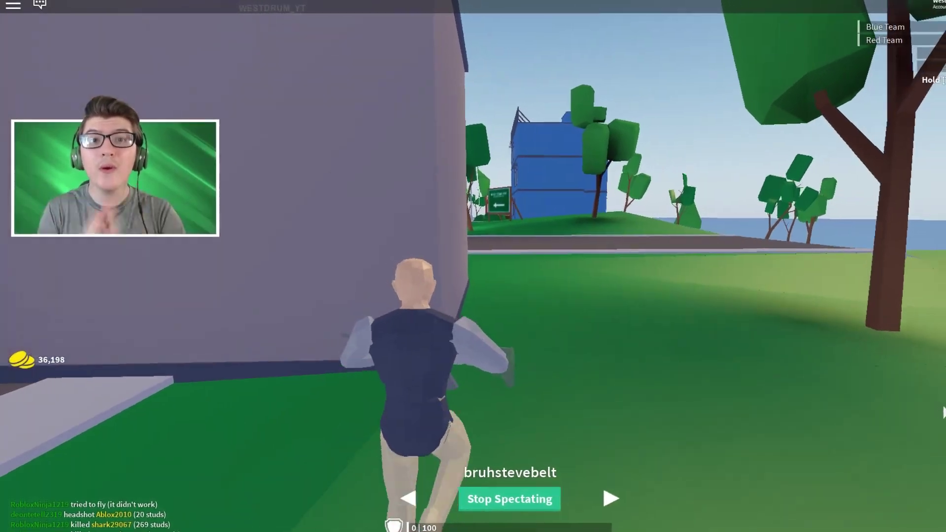
pyautogui.press('w')
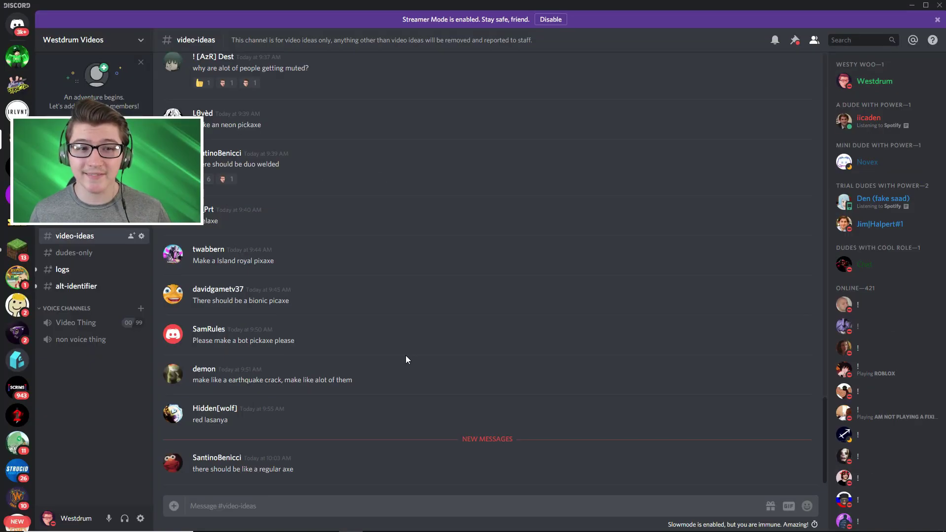
# - Look back through the older pickaxe suggestions in the video-ideas channel
pyautogui.scroll(15, 302, 470)
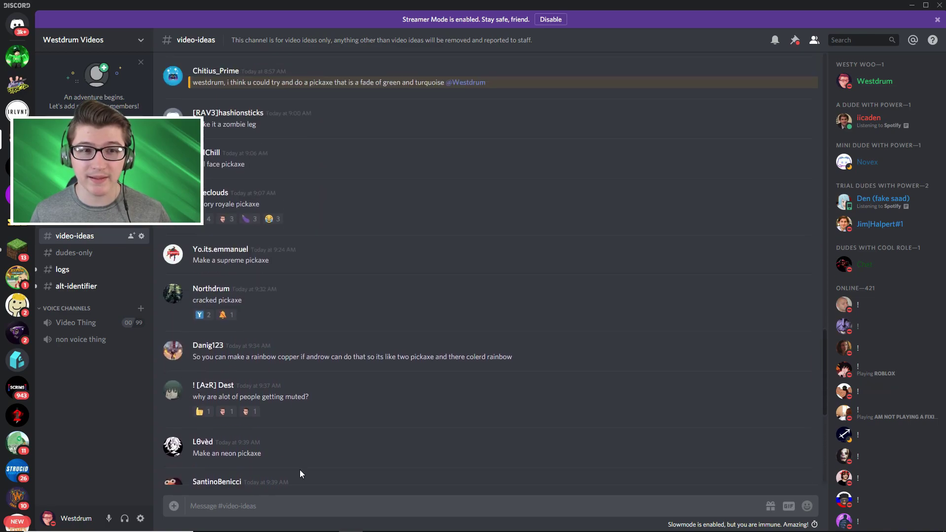
pyautogui.scroll(15, 300, 470)
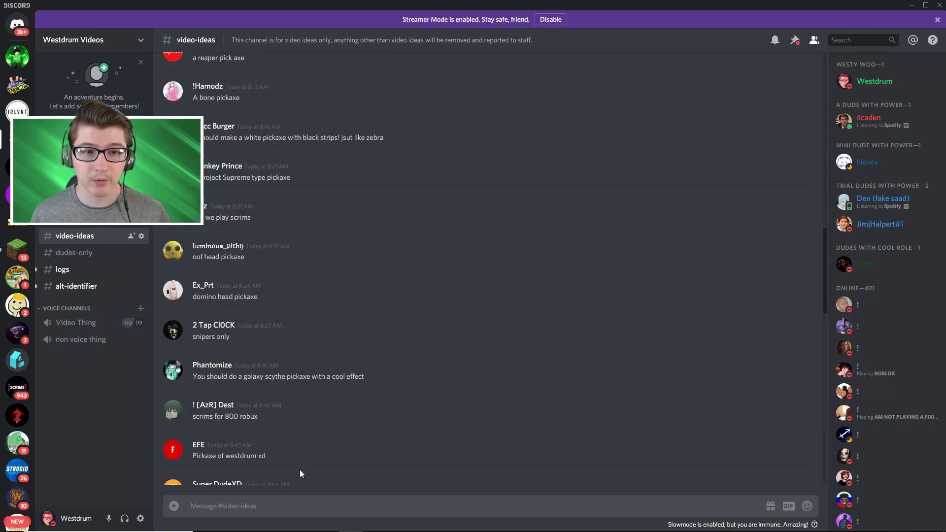
pyautogui.scroll(10, 299, 469)
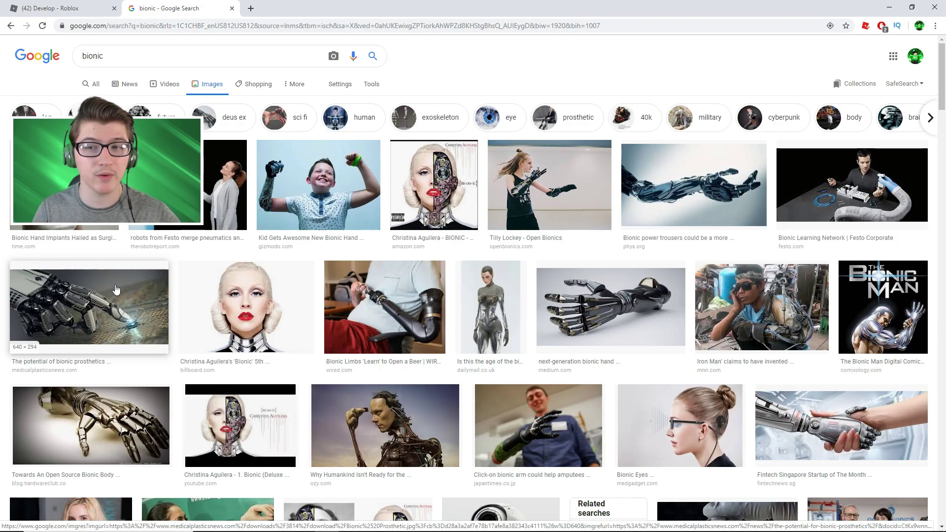
# - Browse the bionic image results, and copy the dark faceted polygon image from the chrome background results
pyautogui.scroll(-10, 137, 270)
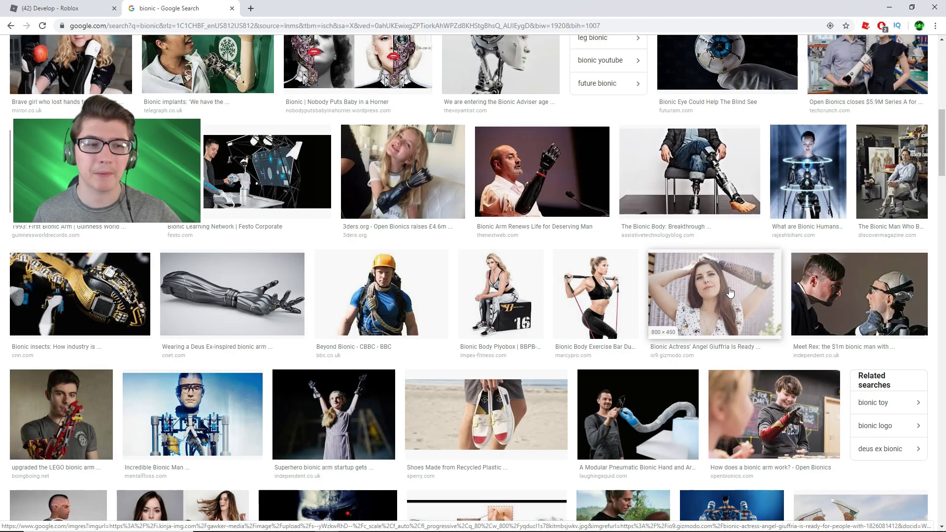
pyautogui.scroll(10, 648, 291)
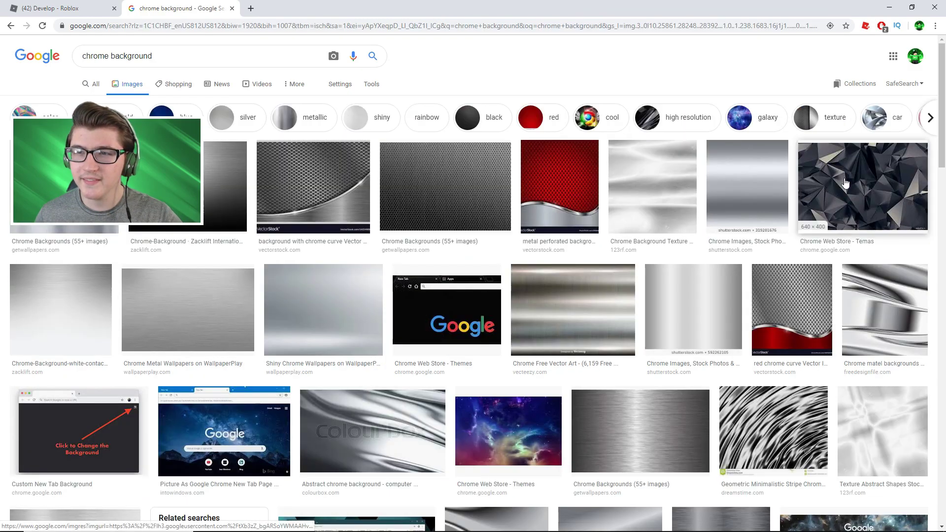
pyautogui.click(862, 187)
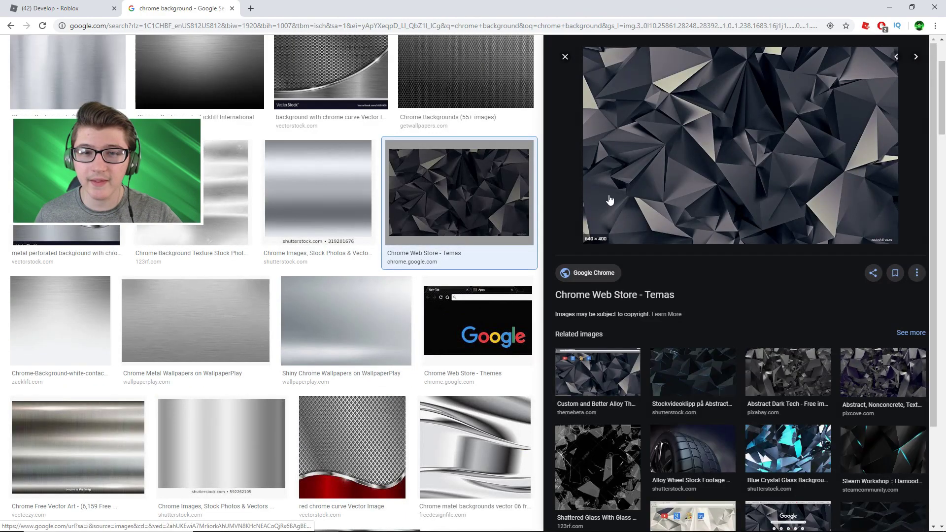
pyautogui.rightClick(718, 154)
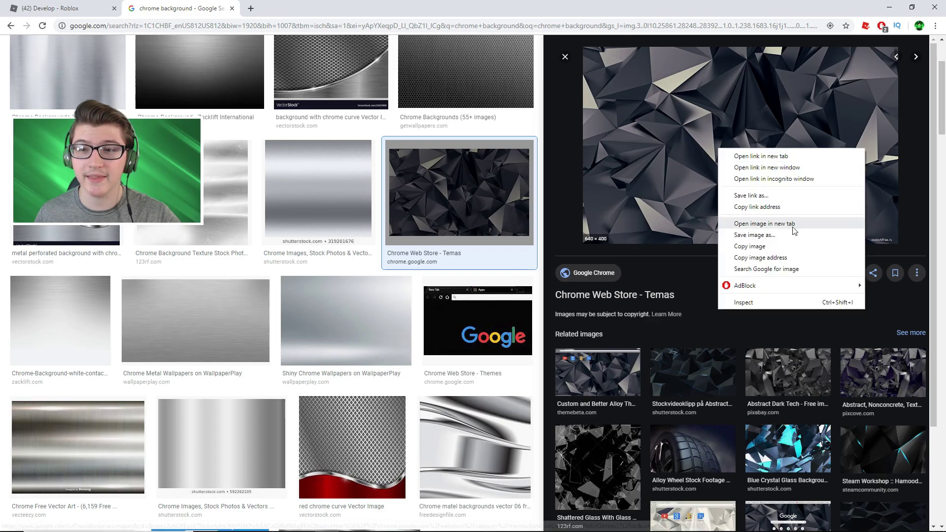
pyautogui.click(788, 244)
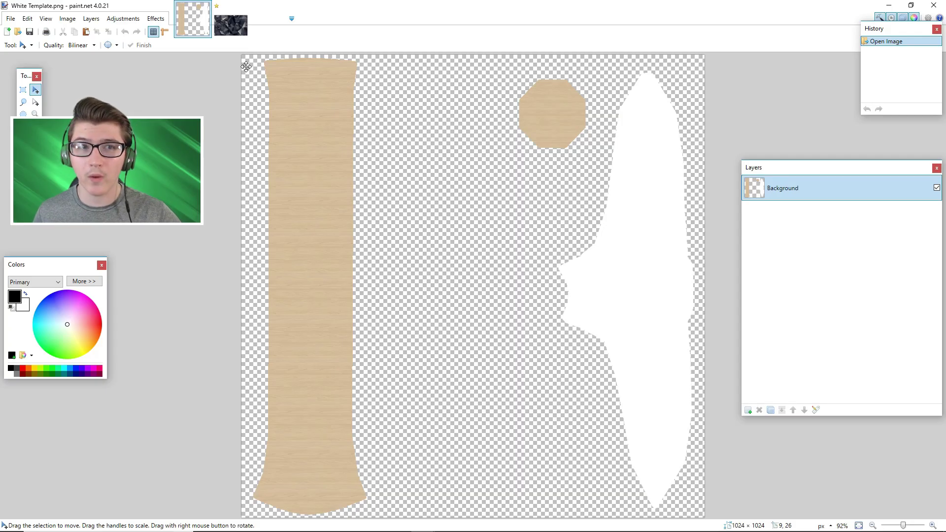
# - Add a new layer to the White Template image and place it beneath the Background layer
pyautogui.click(236, 31)
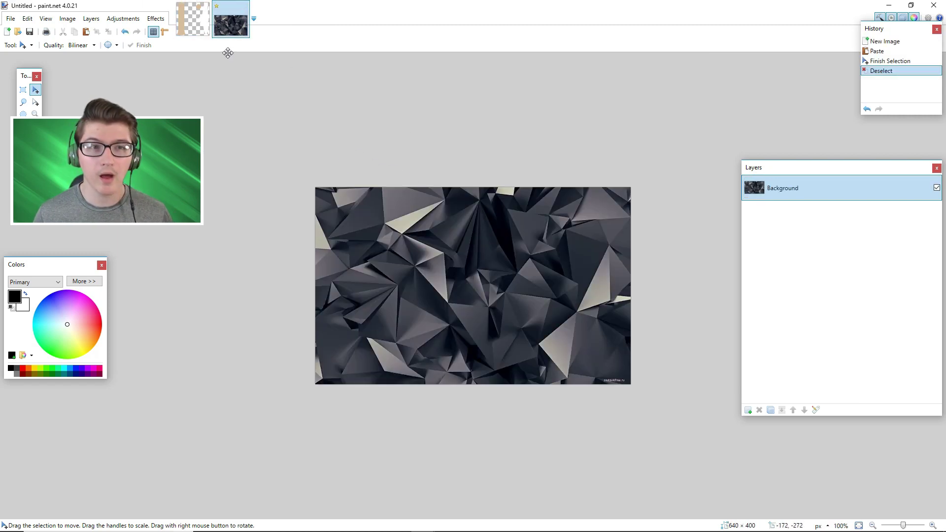
pyautogui.click(199, 28)
pyautogui.click(749, 413)
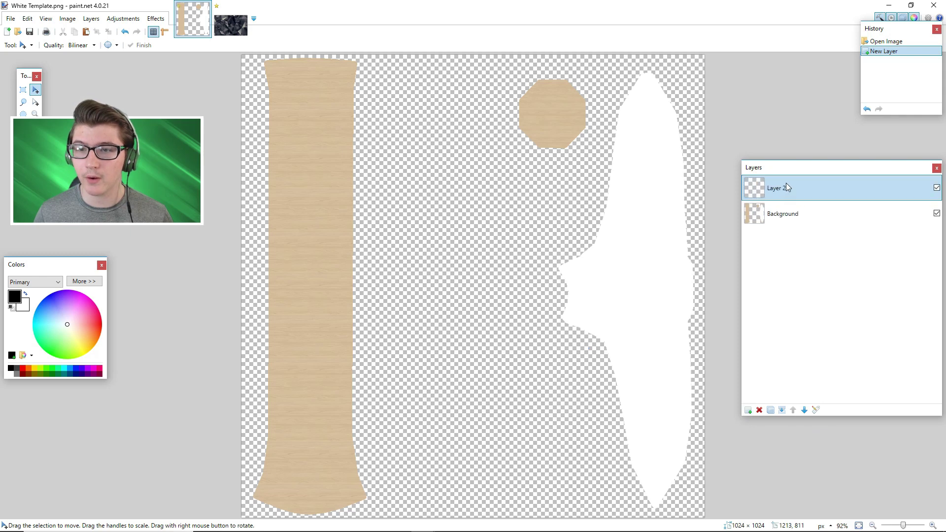
pyautogui.moveTo(785, 188); pyautogui.dragTo(810, 297)
# - Paste the polygon image onto Layer 2, then enlarge, rotate and position it so it covers the white pickaxe head
pyautogui.hotkey('ctrl', 'v')
pyautogui.moveTo(538, 236); pyautogui.dragTo(605, 409)
pyautogui.moveTo(471, 161); pyautogui.dragTo(695, 248)
pyautogui.moveTo(512, 391); pyautogui.dragTo(441, 509)
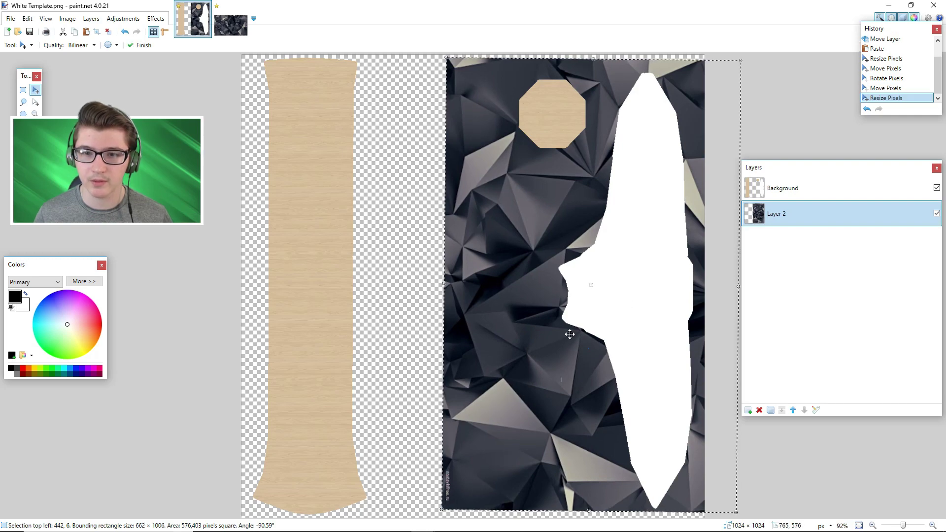
pyautogui.press('Return')
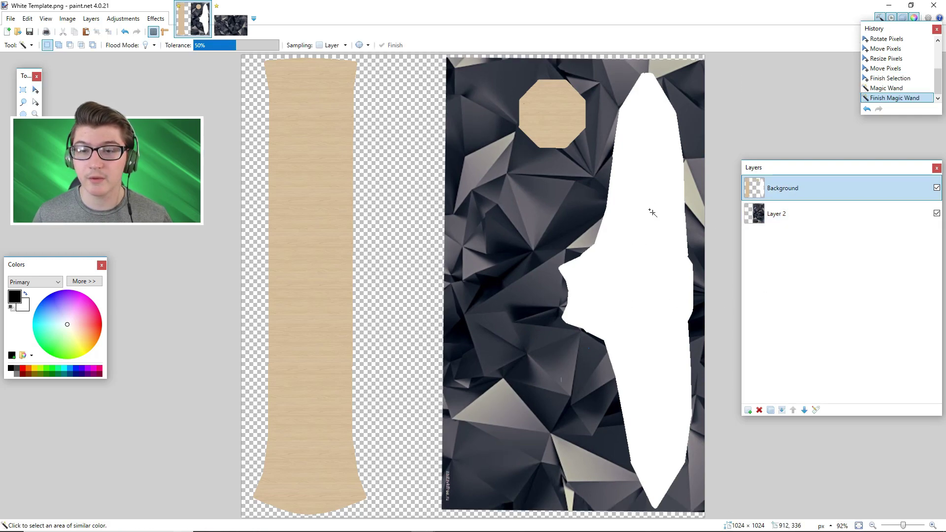
# - Select the white pickaxe head with the Magic Wand, copy that area from Layer 2 and paste it onto the Background layer
pyautogui.click(649, 219)
pyautogui.click(799, 215)
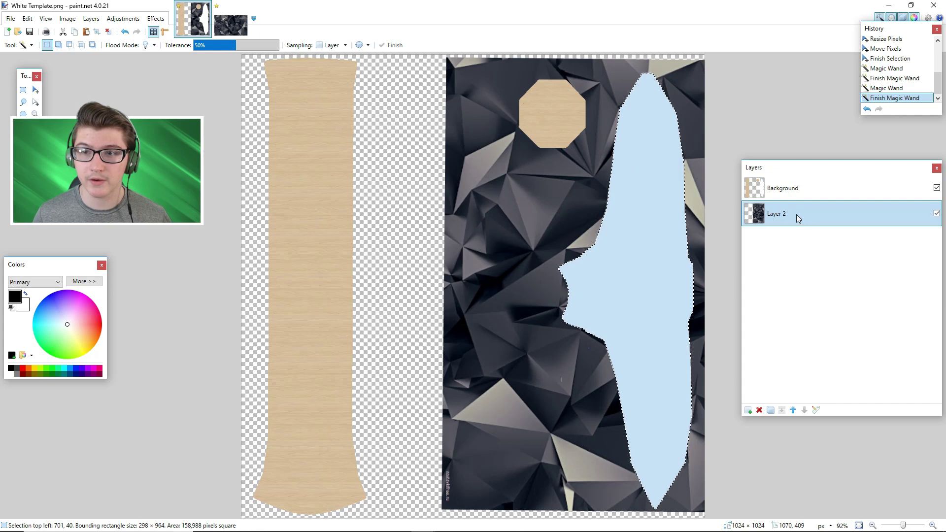
pyautogui.hotkey('ctrl', 'c')
pyautogui.click(788, 188)
pyautogui.hotkey('ctrl', 'v')
# - Delete Layer 2 and clear the selection around the pickaxe head
pyautogui.click(788, 214)
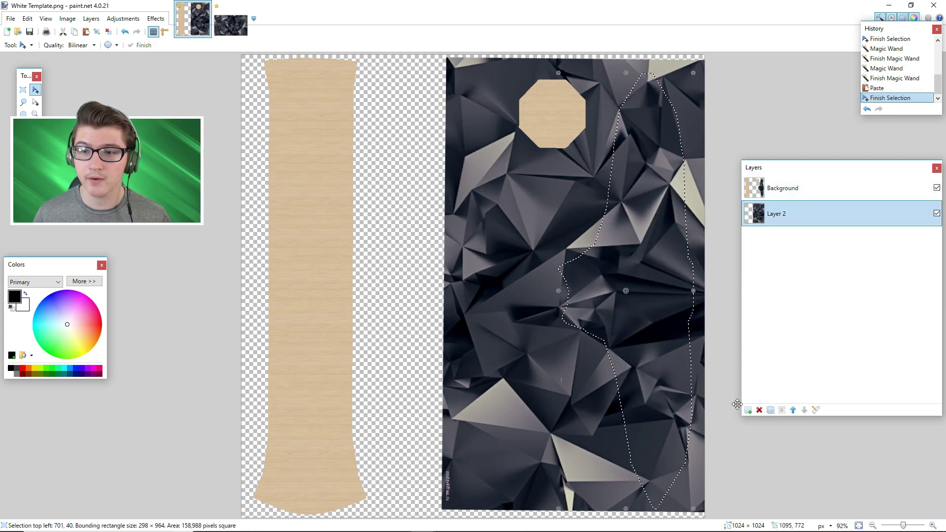
pyautogui.click(759, 410)
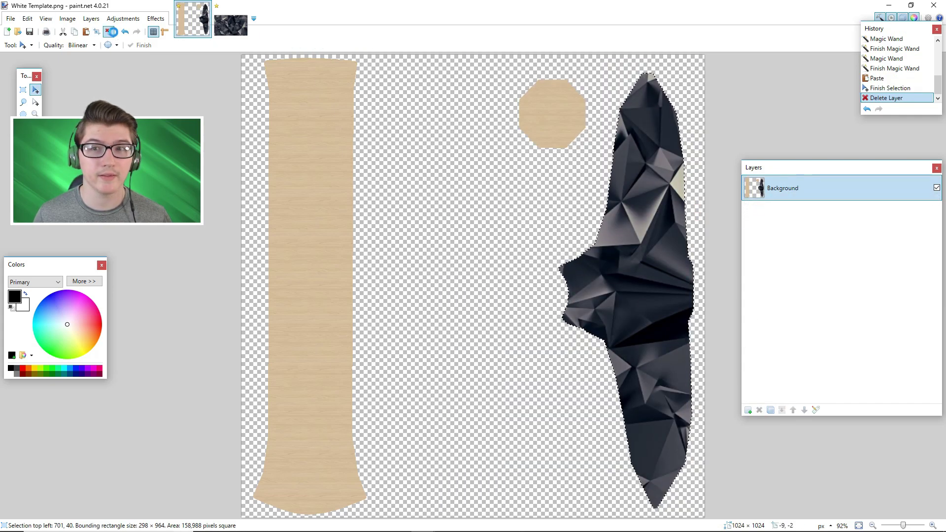
pyautogui.hotkey('ctrl', 'd')
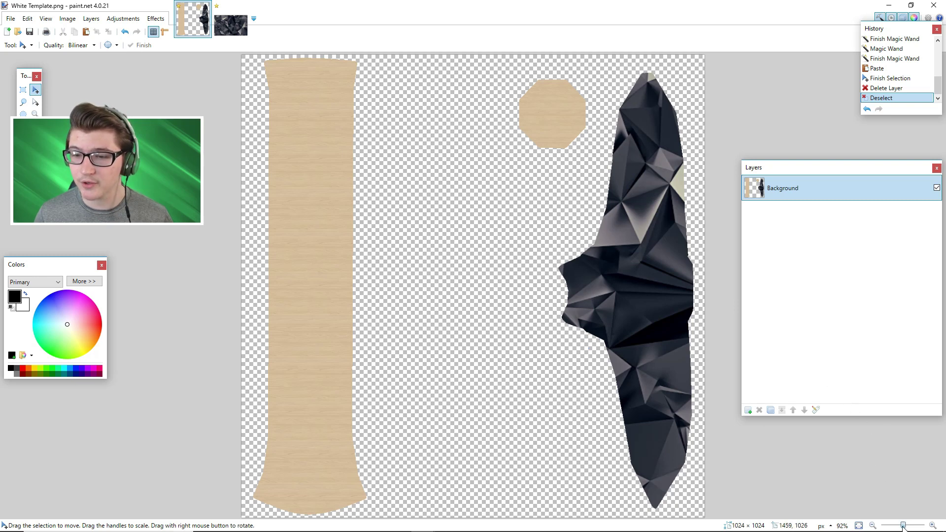
pyautogui.moveTo(903, 526); pyautogui.dragTo(902, 526)
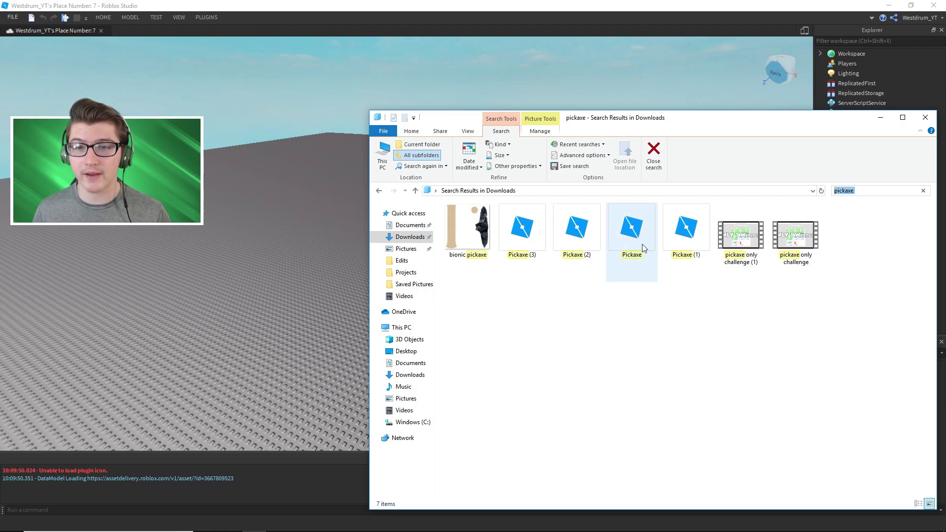
# - Insert the Pickaxe model file from the Downloads search results into the Roblox Studio place and close the file window
pyautogui.moveTo(637, 243)
pyautogui.mouseDown()
pyautogui.moveTo(356, 366)
pyautogui.moveTo(111, 236)
pyautogui.mouseUp()
pyautogui.click(924, 118)
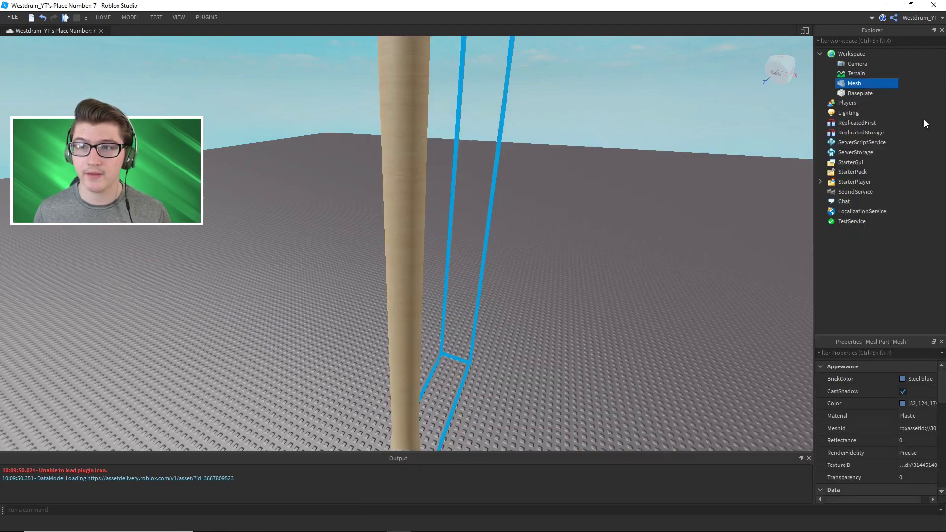
pyautogui.click(580, 241)
pyautogui.scroll(-4, 580, 241)
pyautogui.moveTo(581, 240); pyautogui.dragTo(577, 238, button='right')
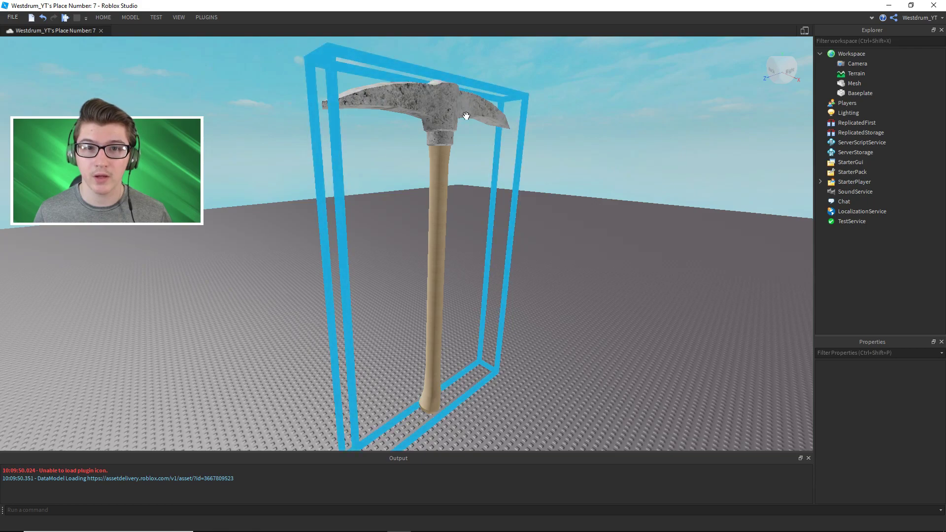
# - Upload bionic pickaxe.png under the name bionic pickaxe as the texture of the pickaxe mesh
pyautogui.click(466, 115)
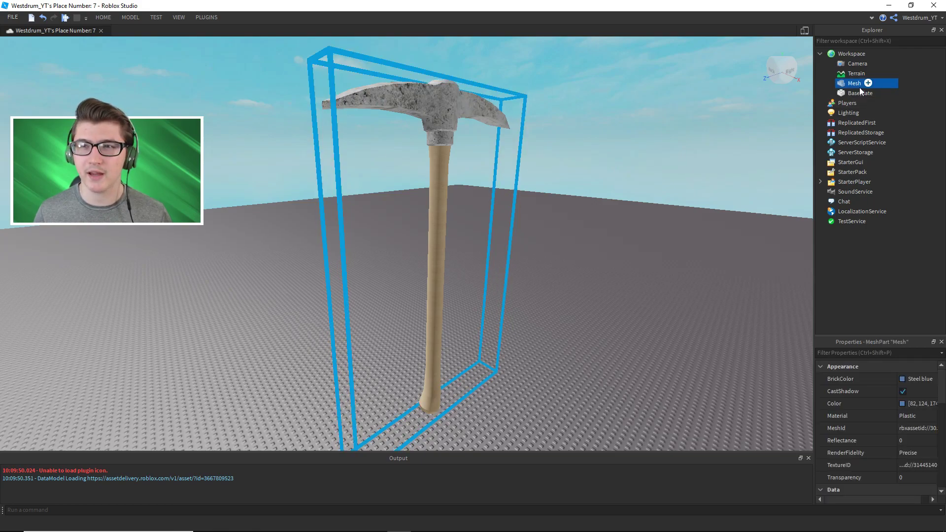
pyautogui.click(922, 470)
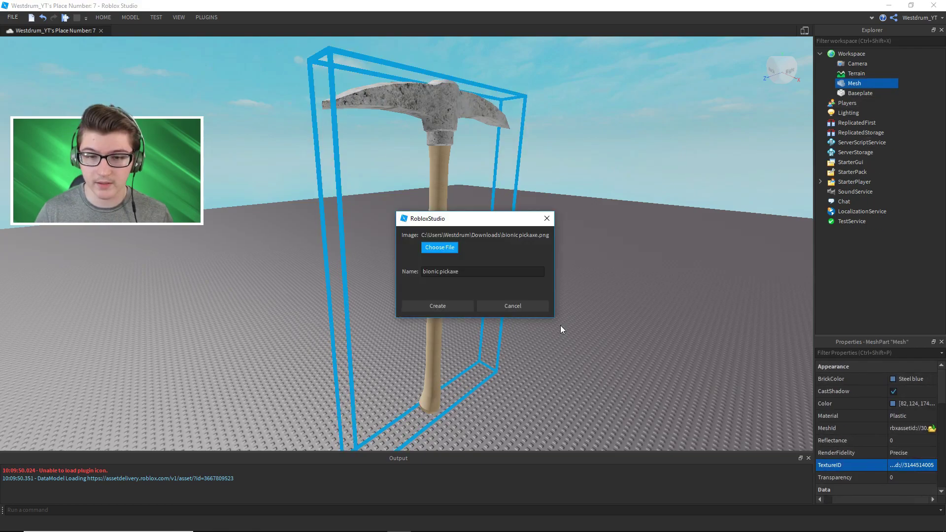
pyautogui.click(418, 306)
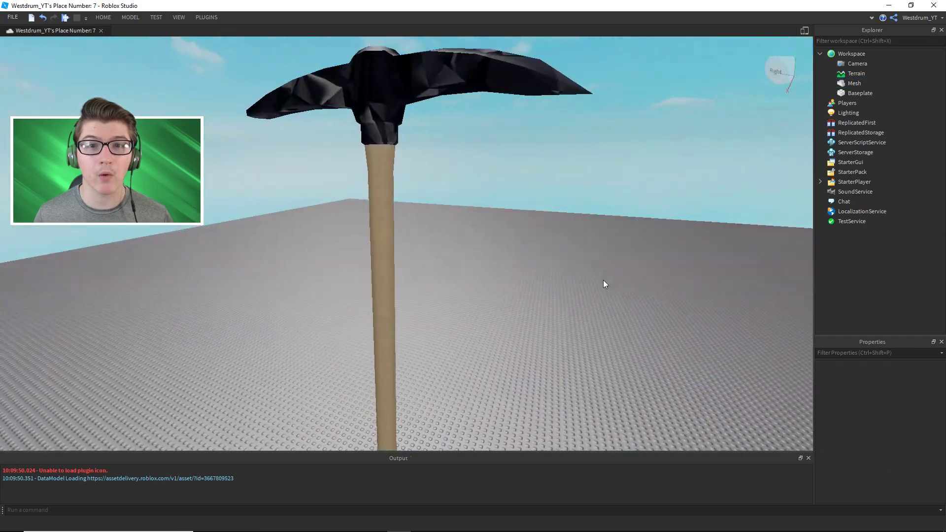
# - Examine the textured pickaxe's head and handle from several angles and distances
pyautogui.press('a')
pyautogui.moveTo(605, 280); pyautogui.dragTo(606, 279, button='right')
pyautogui.press('s')
pyautogui.press('w')
pyautogui.press('s')
pyautogui.press('w')
pyautogui.press('s')
pyautogui.press('d')
pyautogui.press('d')
pyautogui.press('w')
pyautogui.press('s')
pyautogui.press('w')
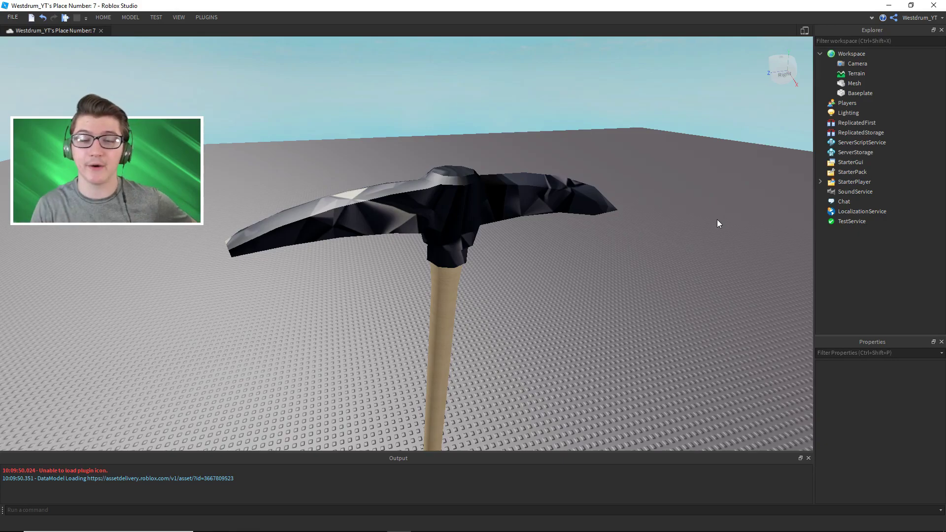
pyautogui.press('a')
pyautogui.moveTo(651, 238); pyautogui.dragTo(651, 238, button='right')
pyautogui.press('w')
pyautogui.press('s')
pyautogui.press('w')
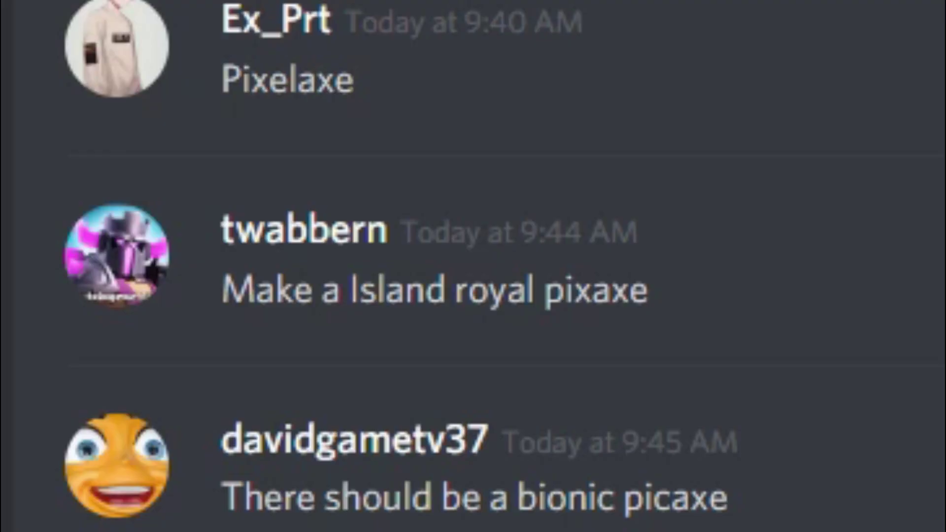
# - Highlight the "Make a Island royal pixaxe" suggestion in the Discord channel
pyautogui.moveTo(648, 293); pyautogui.dragTo(232, 294)
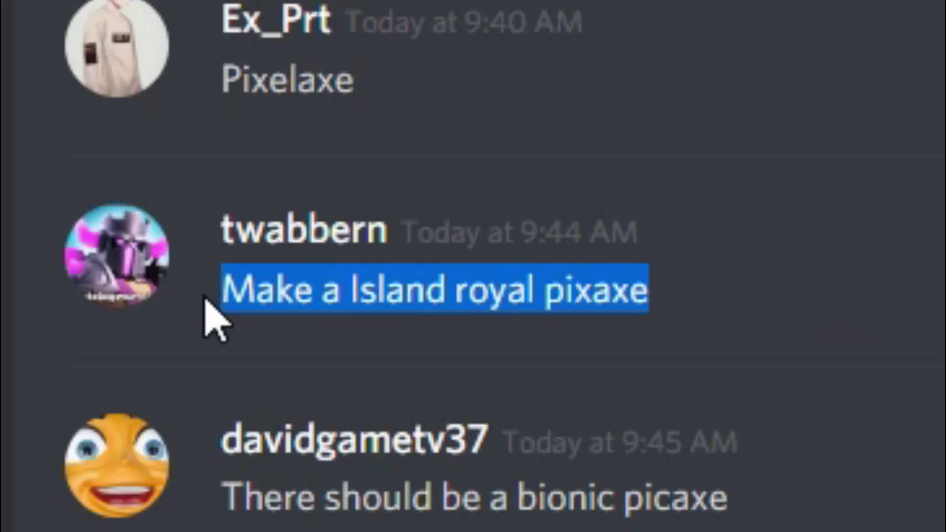
pyautogui.click(204, 298)
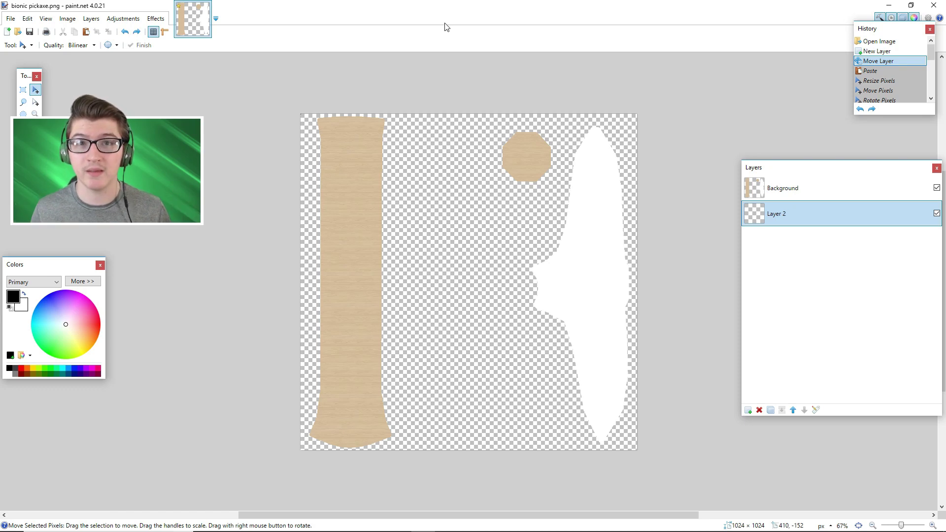
# - Select the white pickaxe head on the Background layer with the Magic Wand, fill it with dark green and deselect it
pyautogui.click(784, 196)
pyautogui.press('s')
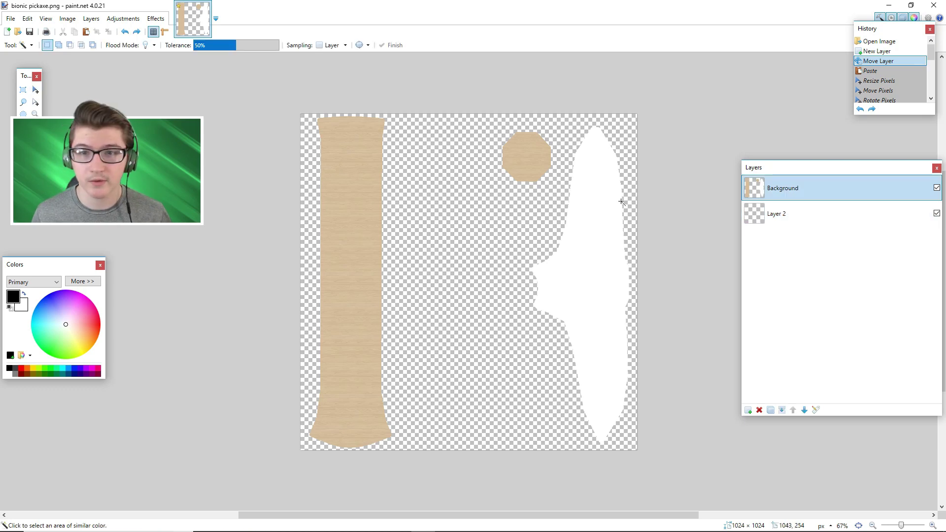
pyautogui.click(596, 210)
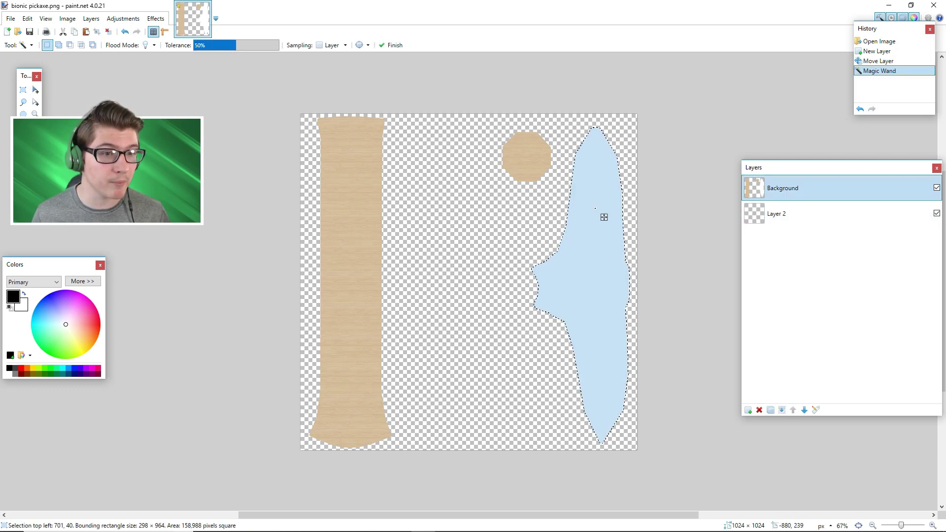
pyautogui.press('f')
pyautogui.moveTo(61, 343); pyautogui.dragTo(49, 350)
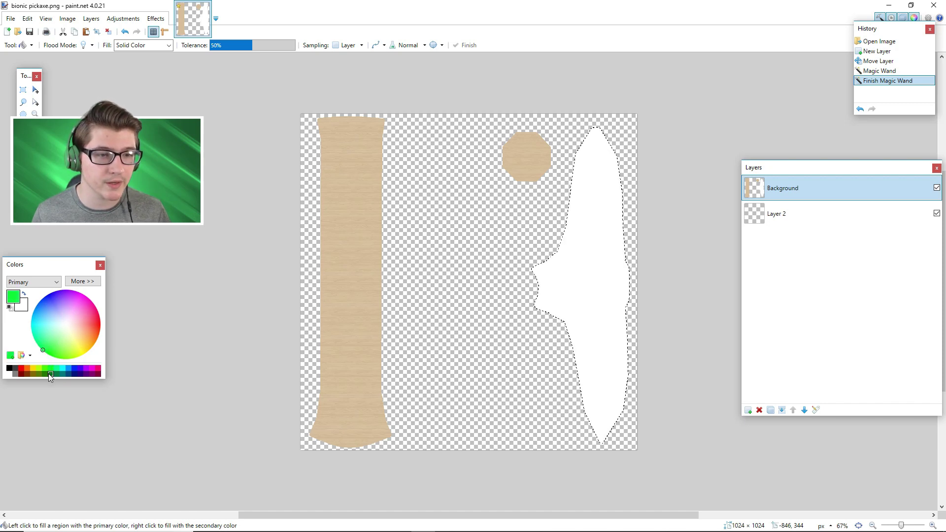
pyautogui.click(47, 375)
pyautogui.click(588, 254)
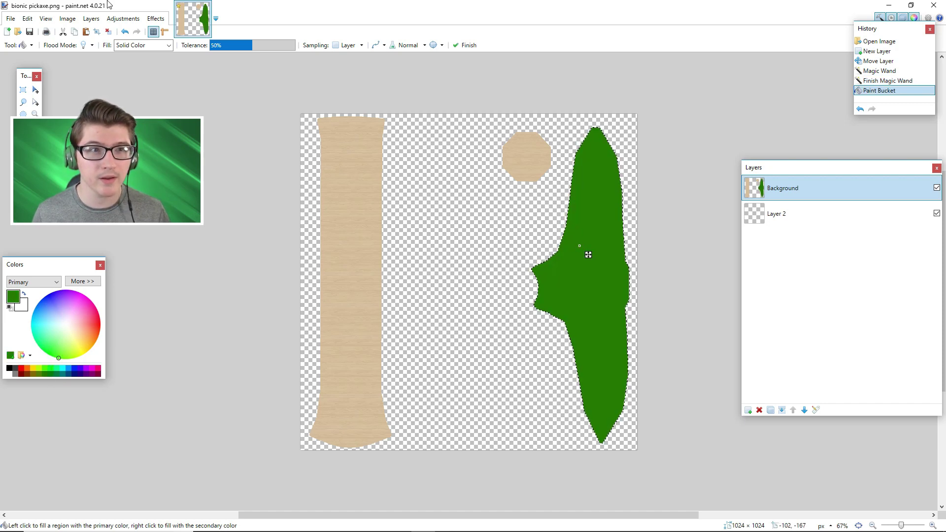
pyautogui.click(108, 32)
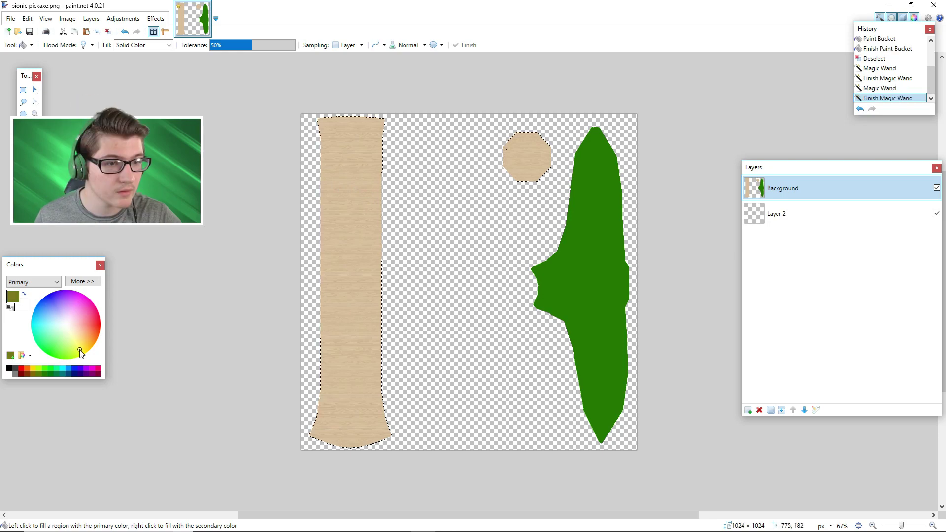
# - Try filling the selected wooden handle and round end piece with golden yellow, and undo both fills
pyautogui.click(91, 344)
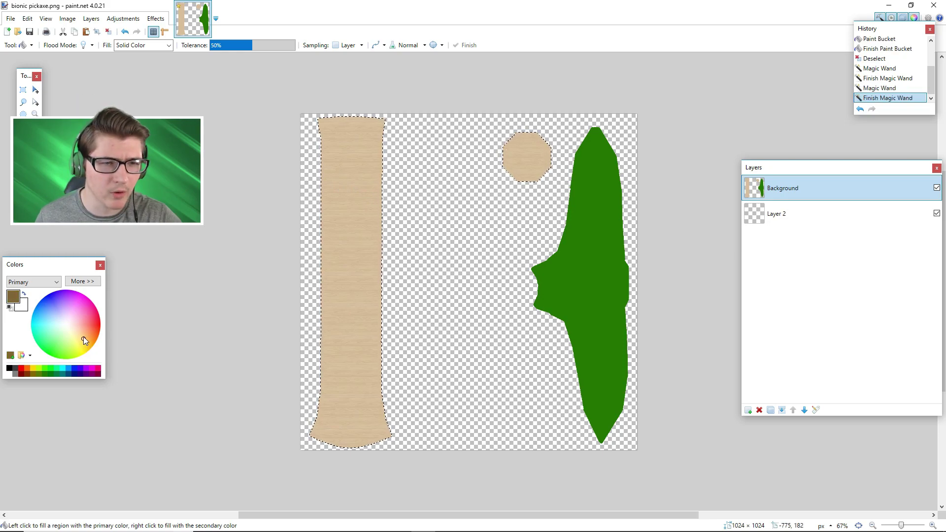
pyautogui.click(81, 338)
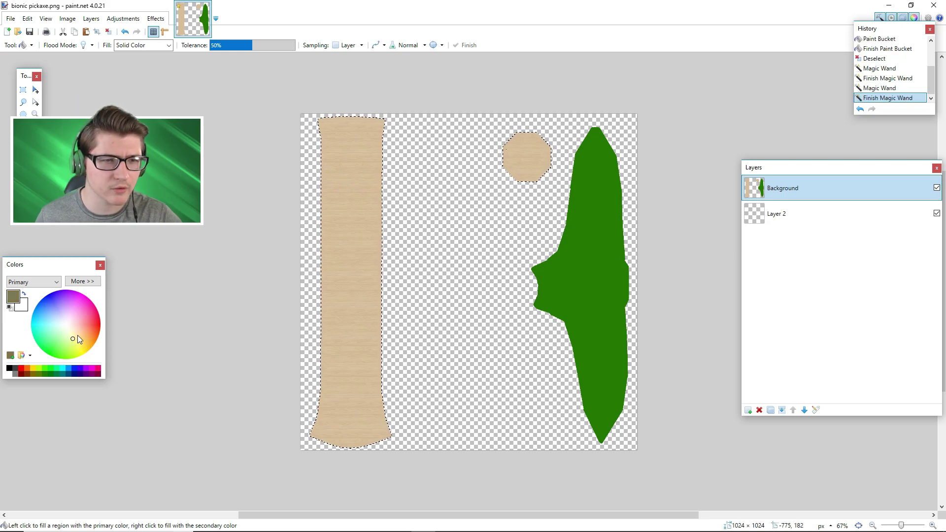
pyautogui.click(33, 368)
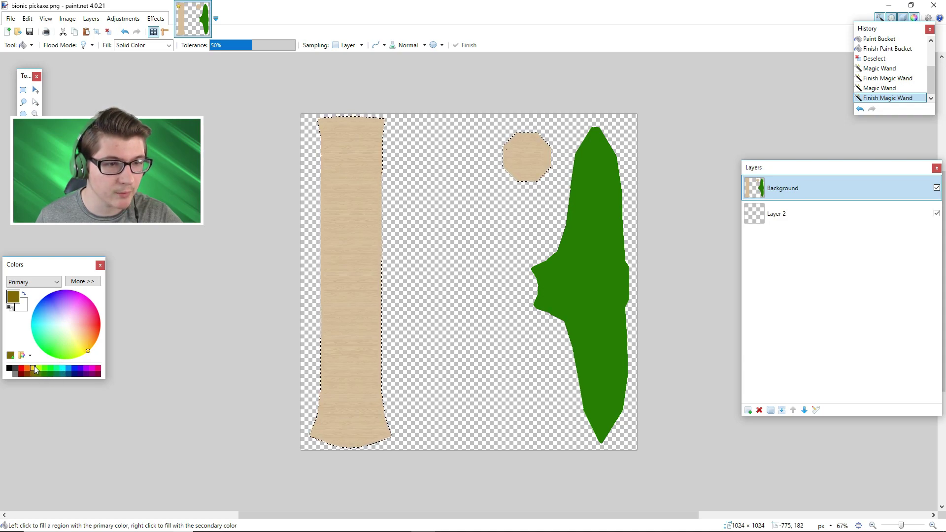
pyautogui.click(338, 262)
pyautogui.click(522, 166)
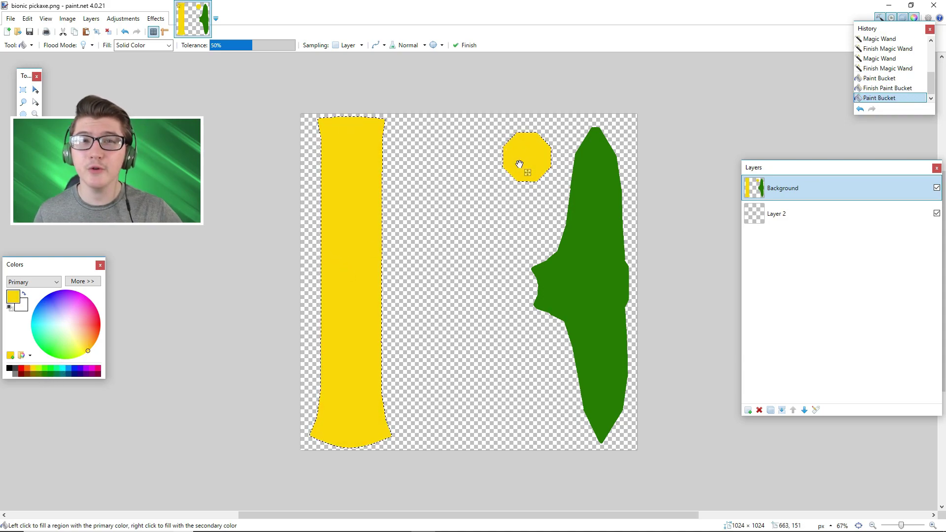
pyautogui.click(125, 32)
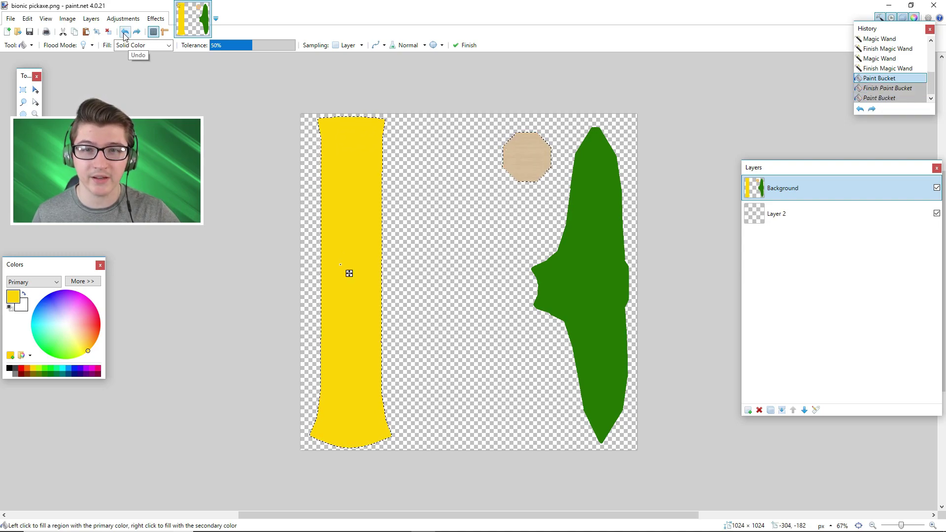
pyautogui.click(125, 32)
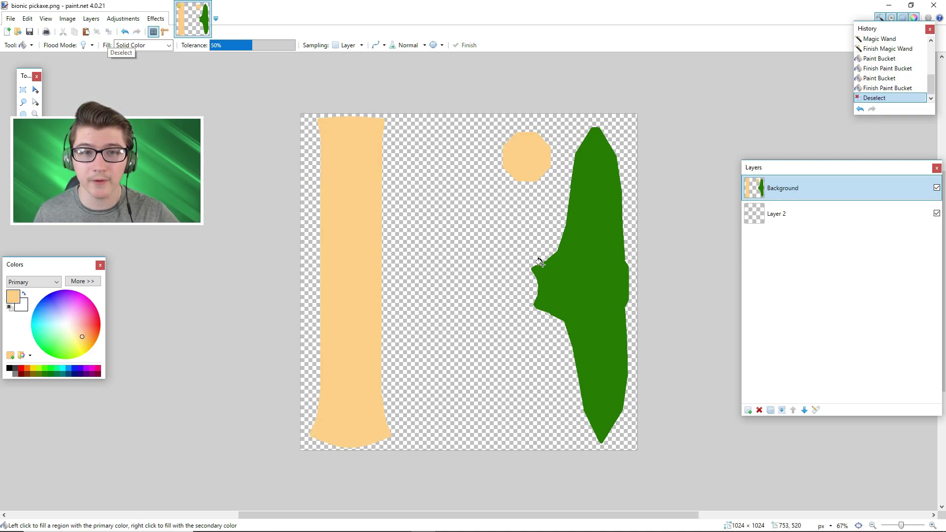
# - Save the recoloured pickaxe texture as a separate file named island royale pickaxe
pyautogui.click(10, 19)
pyautogui.click(43, 105)
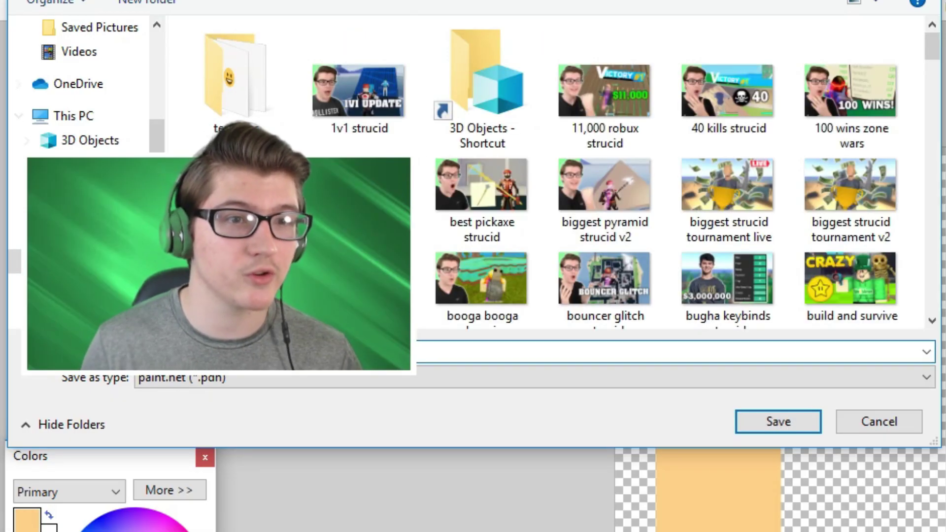
pyautogui.write('island royale pickaxe')
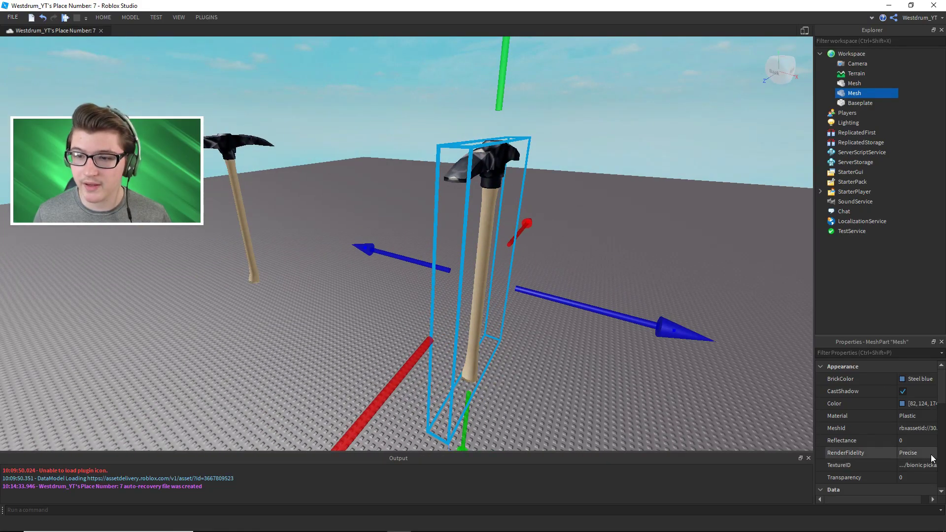
# - Upload island royale pickaxe.png from the Saved Pictures folder under the name island royale pickaxe as the selected pickaxe mesh's texture
pyautogui.click(906, 467)
pyautogui.scroll(-5, 897, 480)
pyautogui.click(889, 494)
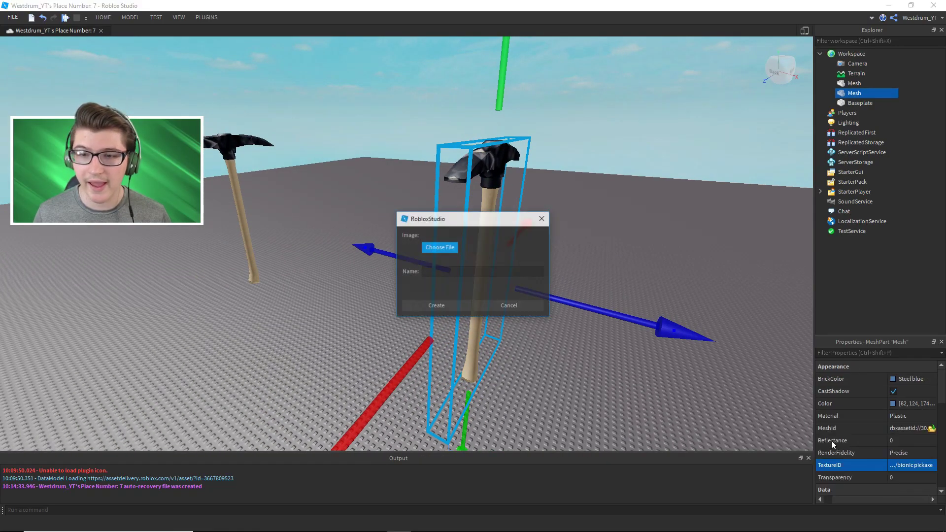
pyautogui.click(448, 245)
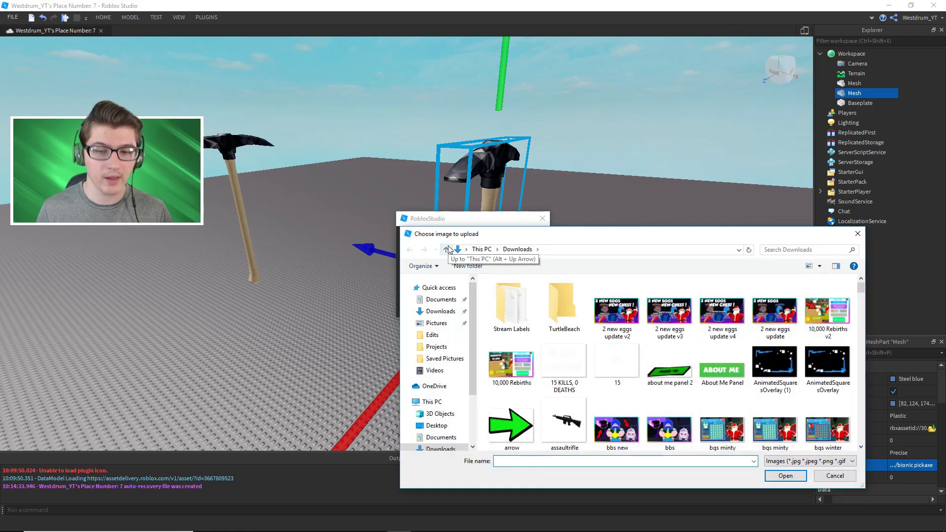
pyautogui.write('island')
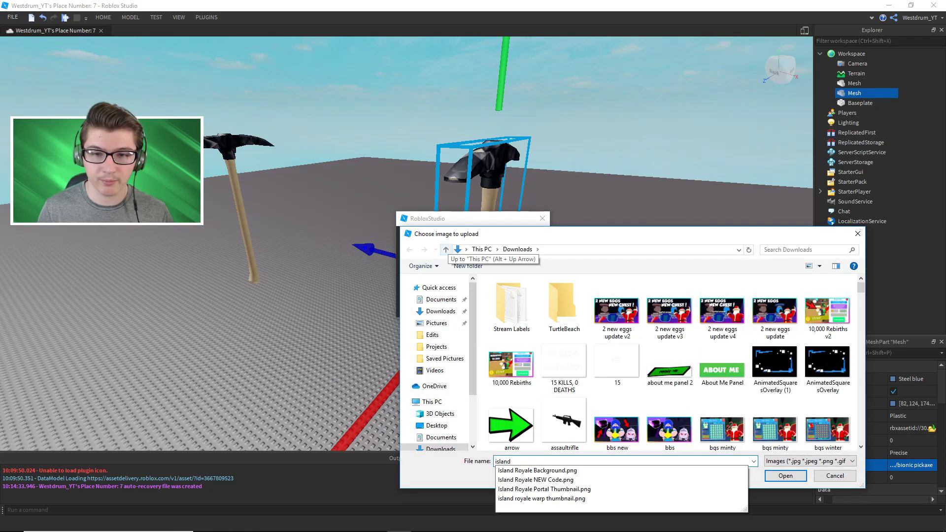
pyautogui.write(' royale')
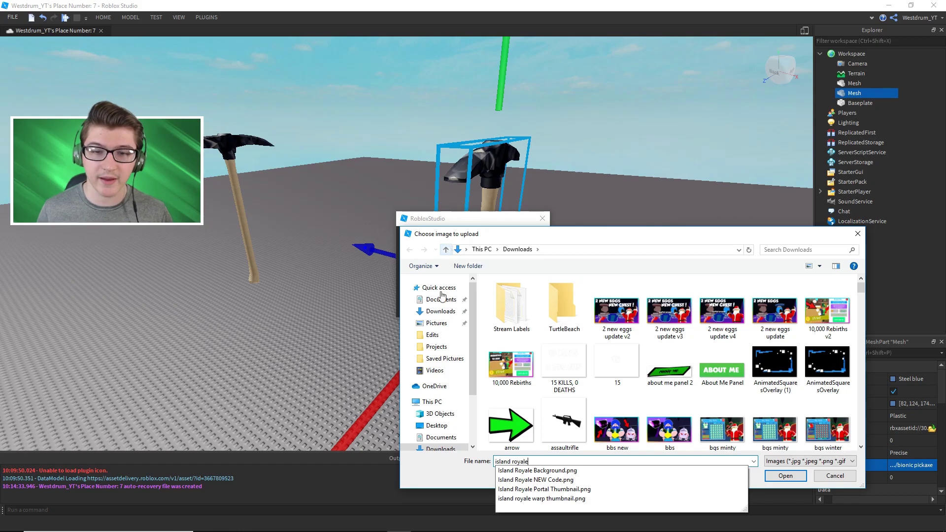
pyautogui.scroll(-2, 433, 389)
pyautogui.click(456, 418)
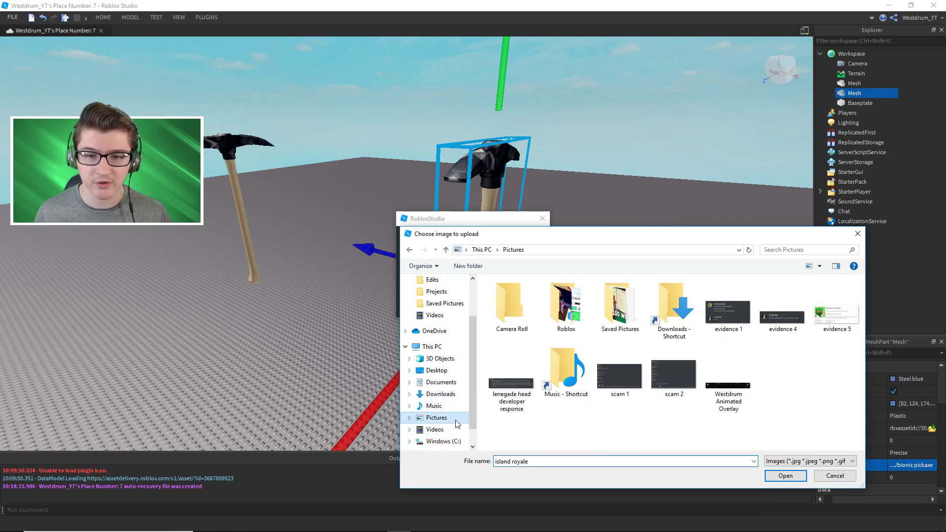
pyautogui.doubleClick(620, 308)
pyautogui.click(547, 463)
pyautogui.write('pickaxe')
pyautogui.press('Return')
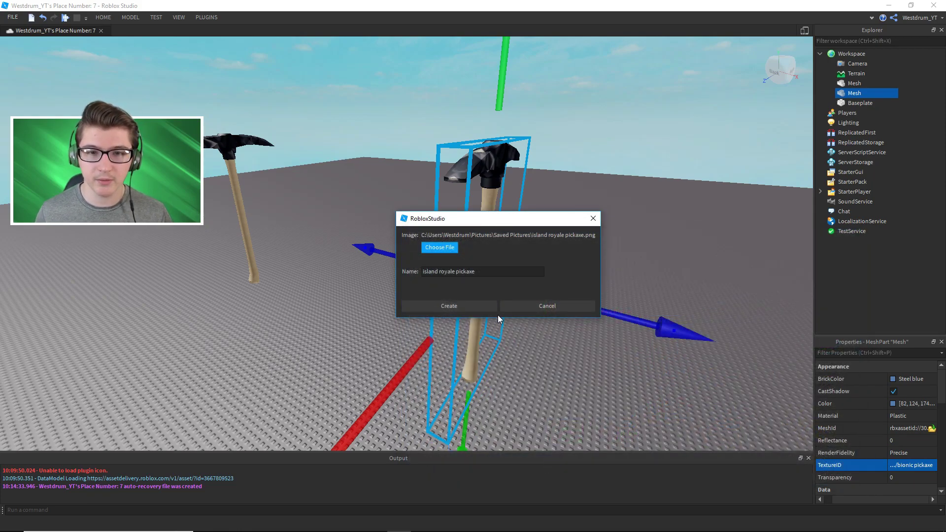
pyautogui.click(483, 306)
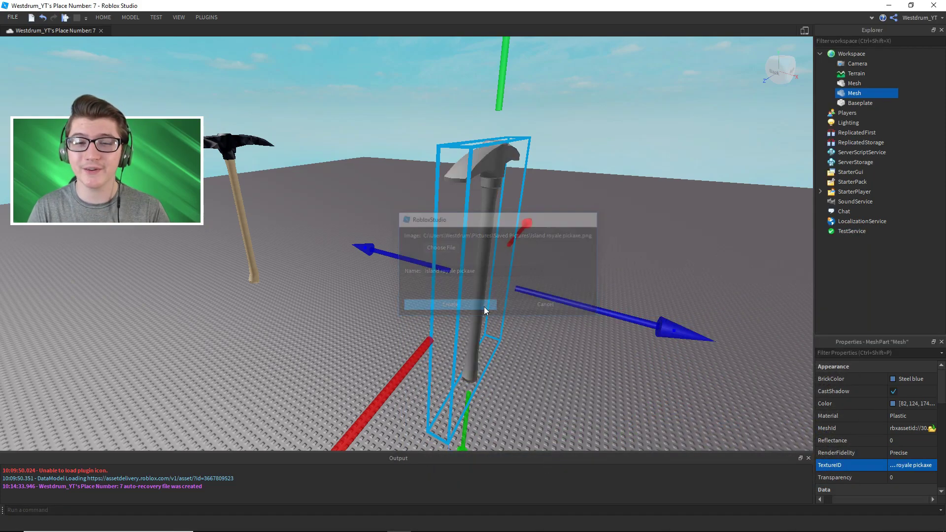
# - Examine the newly textured pickaxe's head and handle from several angles and distances
pyautogui.click(559, 208)
pyautogui.moveTo(559, 208); pyautogui.dragTo(560, 206, button='right')
pyautogui.scroll(3, 561, 207)
pyautogui.scroll(-4, 561, 206)
pyautogui.scroll(5, 561, 207)
pyautogui.scroll(-3, 561, 206)
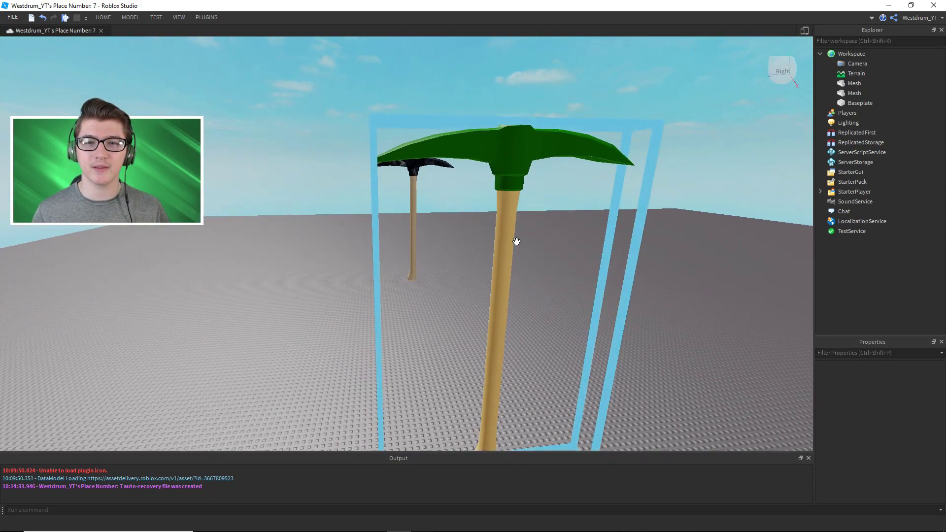
pyautogui.moveTo(516, 241); pyautogui.dragTo(509, 175, button='right')
pyautogui.scroll(-3, 509, 175)
pyautogui.scroll(4, 473, 306)
pyautogui.moveTo(485, 271); pyautogui.dragTo(447, 195, button='right')
pyautogui.scroll(-2, 473, 306)
pyautogui.scroll(-4, 463, 231)
pyautogui.scroll(3, 488, 339)
pyautogui.moveTo(487, 338); pyautogui.dragTo(488, 340, button='right')
pyautogui.scroll(-3, 489, 340)
pyautogui.moveTo(611, 297); pyautogui.dragTo(611, 297, button='right')
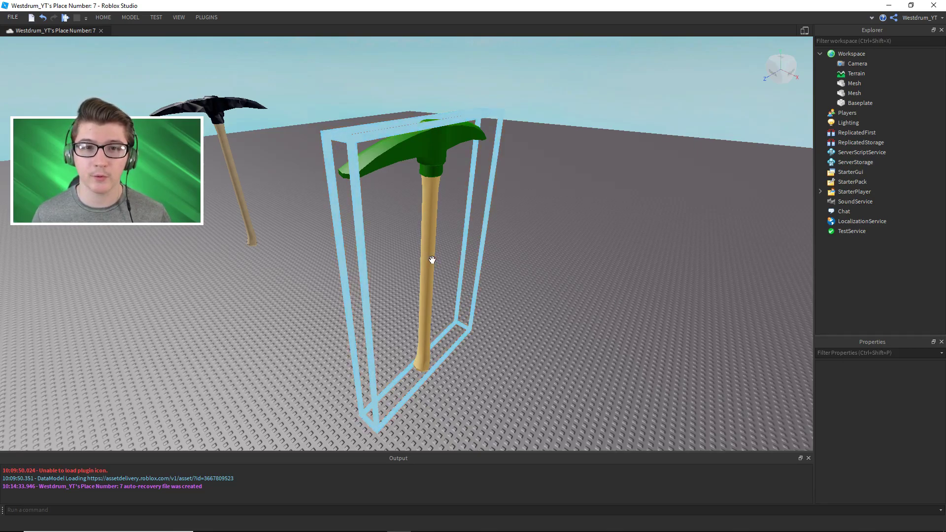
pyautogui.press('w')
pyautogui.moveTo(594, 180); pyautogui.dragTo(595, 181, button='right')
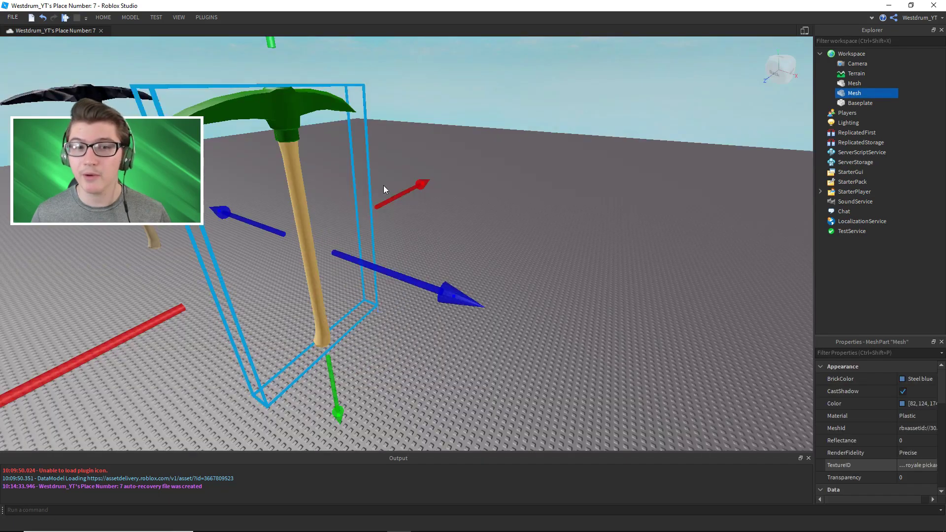
# - Duplicate the green-headed pickaxe mesh in the workspace
pyautogui.hotkey('ctrl', 'd')
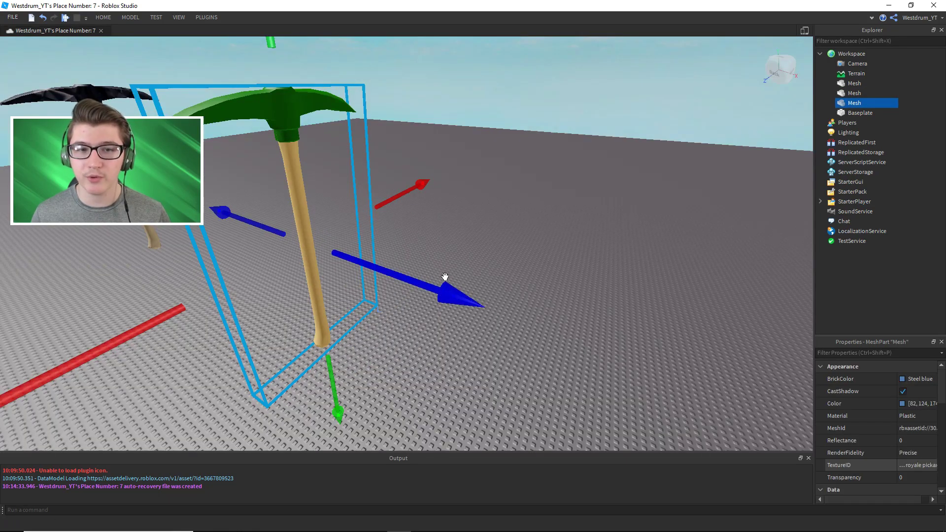
pyautogui.scroll(-5, 444, 278)
pyautogui.click(586, 281)
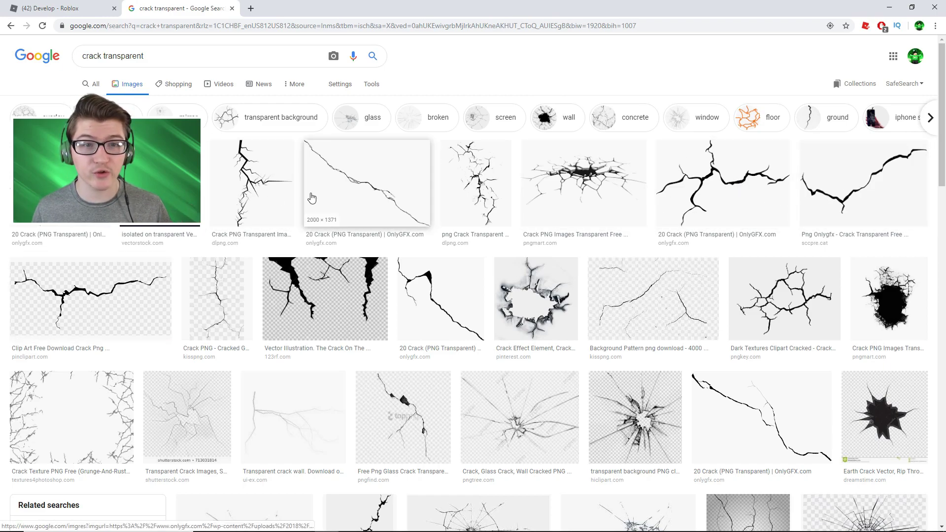
# - Find the Cracked Drawing Transparent image from ya-webdesign.com in the crack transparent image results and copy it
pyautogui.scroll(-10, 337, 207)
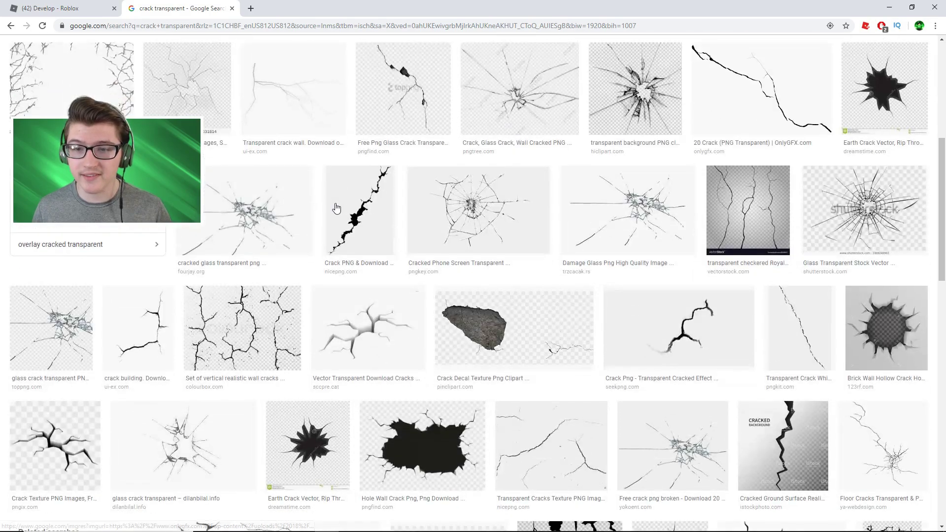
pyautogui.scroll(-3, 336, 208)
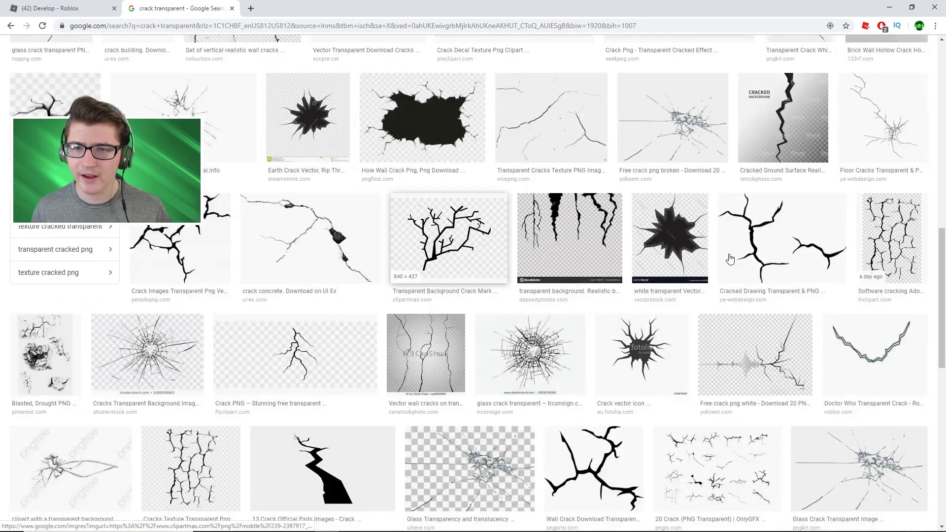
pyautogui.click(784, 241)
pyautogui.rightClick(656, 240)
pyautogui.click(685, 341)
# - Switch to paint.net, create a new 1024 × 718 pixel image and paste the copied crack drawing into it
pyautogui.click(399, 522)
pyautogui.click(430, 527)
pyautogui.click(11, 18)
pyautogui.click(24, 32)
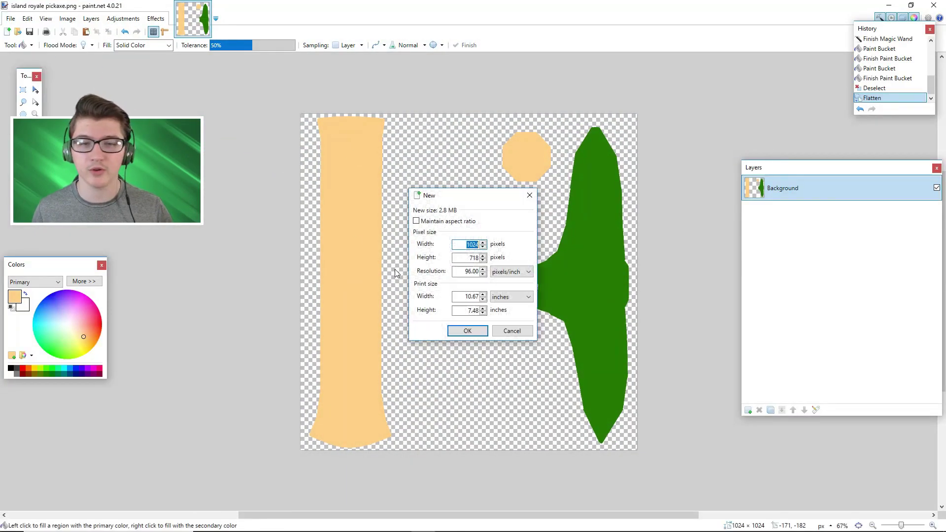
pyautogui.click(452, 329)
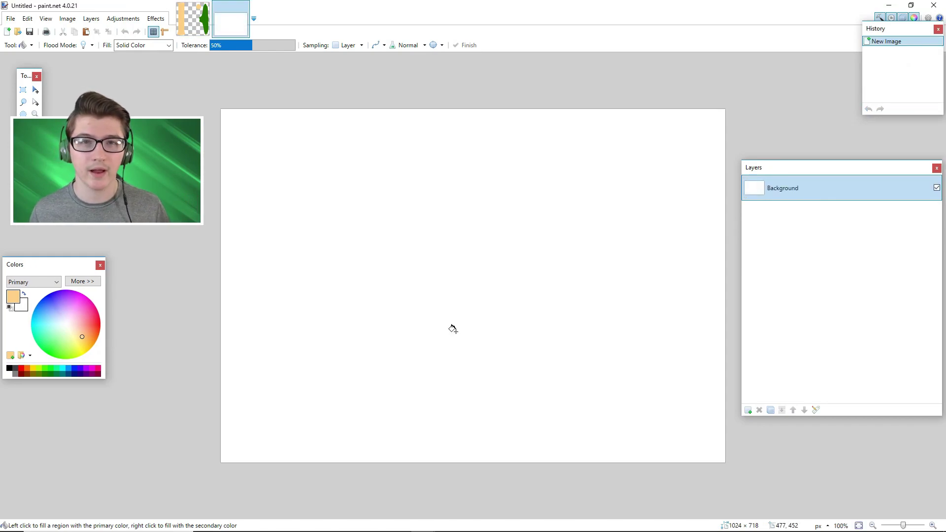
pyautogui.hotkey('ctrl', 'v')
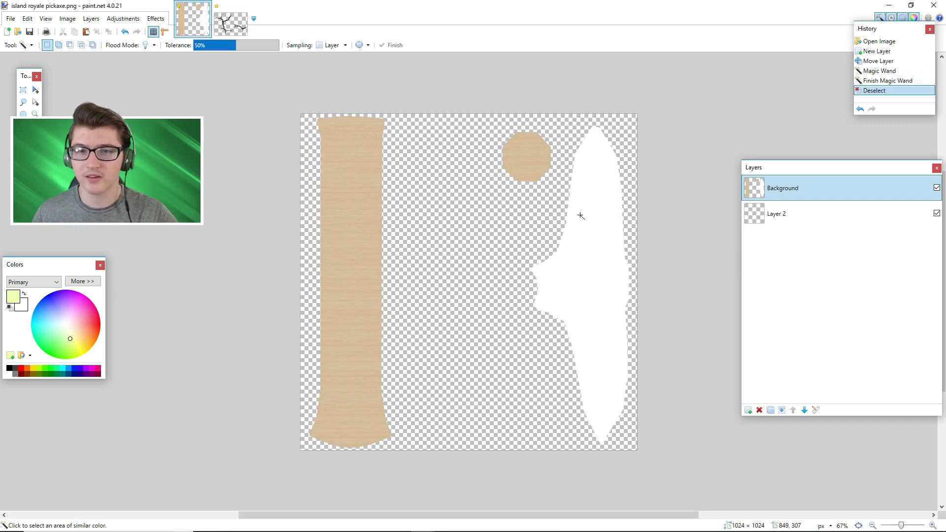
# - Select the white pickaxe head on the Background layer with the Magic Wand, fill it with grey and deselect it
pyautogui.click(579, 215)
pyautogui.click(16, 374)
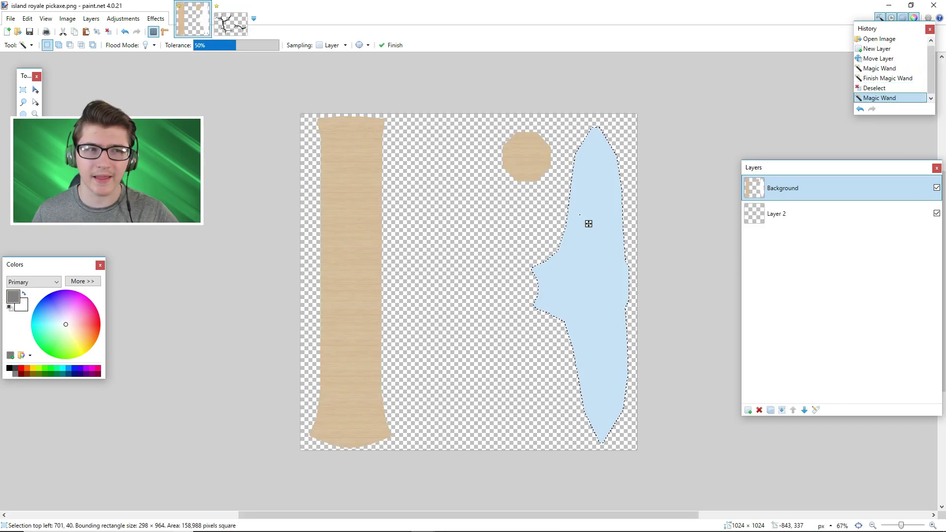
pyautogui.press('f')
pyautogui.click(587, 230)
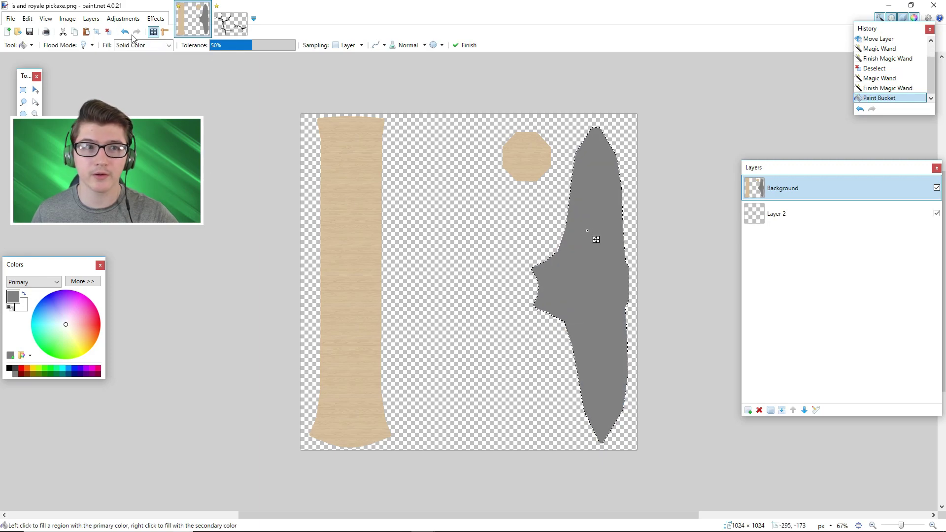
pyautogui.click(108, 32)
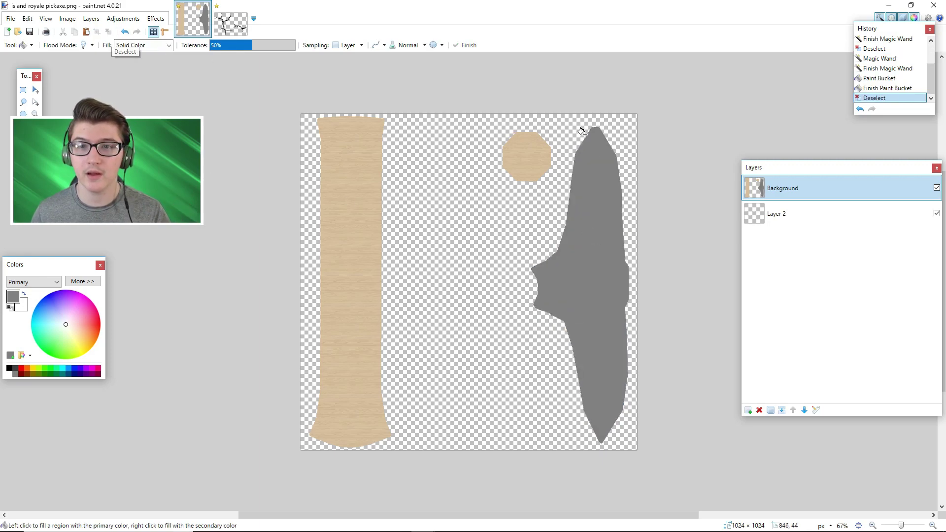
# - Select the smaller, separate crack in the crack image with a rectangular selection for copying
pyautogui.click(231, 18)
pyautogui.click(23, 89)
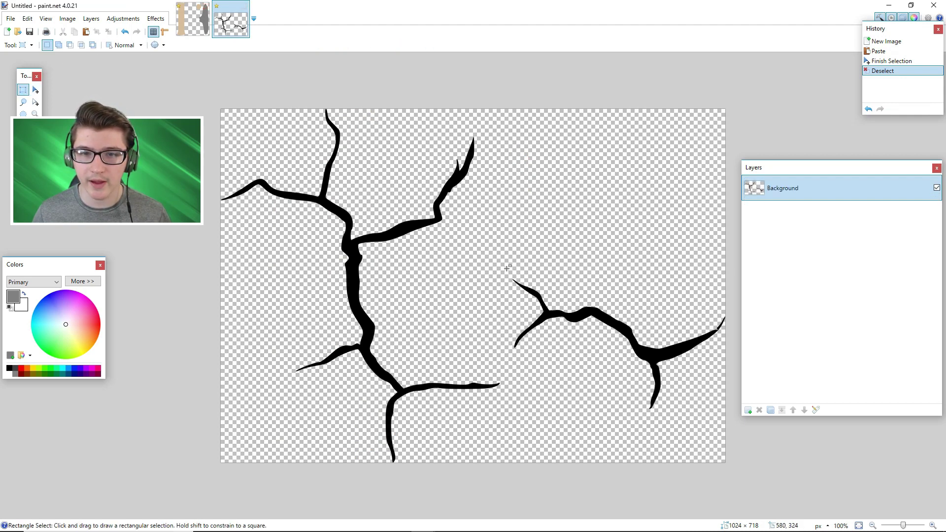
pyautogui.moveTo(507, 268); pyautogui.dragTo(742, 423)
# - Move Layer 2 above the Background layer in the pickaxe texture and paste the copied crack onto it
pyautogui.click(193, 18)
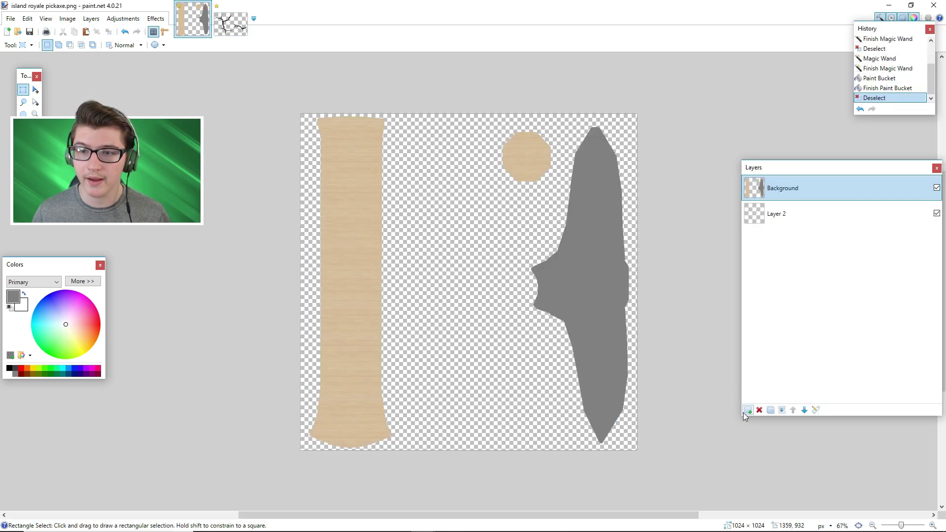
pyautogui.moveTo(795, 219); pyautogui.dragTo(782, 179)
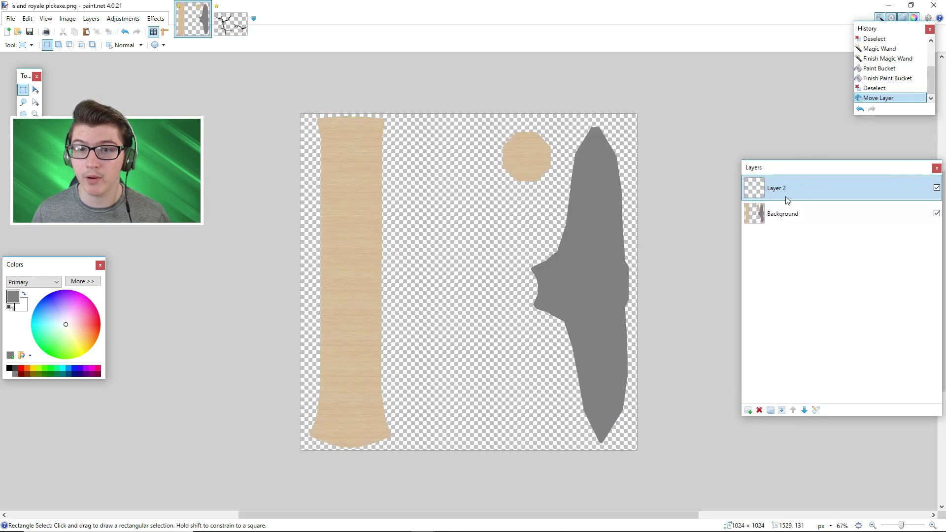
pyautogui.hotkey('ctrl', 'v')
# - Position the pasted crack across the upper part of the grey pickaxe head, scale it to 174 × 131 pixels and deselect it
pyautogui.moveTo(631, 230); pyautogui.dragTo(611, 234)
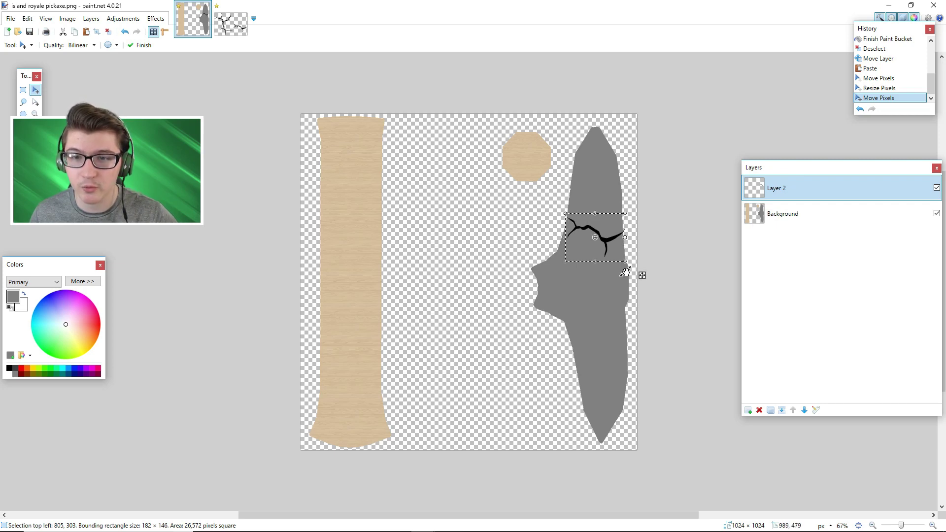
pyautogui.moveTo(626, 271); pyautogui.dragTo(623, 257)
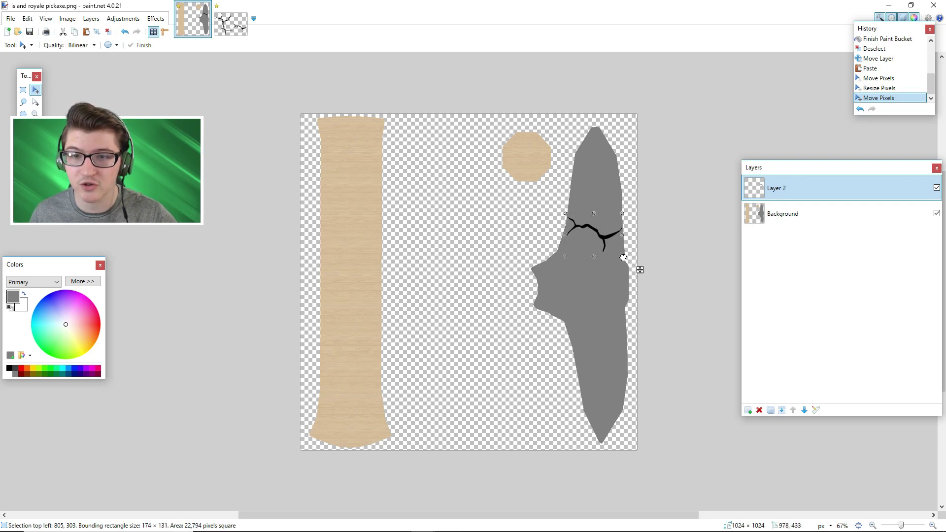
pyautogui.keyDown('ctrl'); pyautogui.scroll(4, 604, 213); pyautogui.keyUp('ctrl')
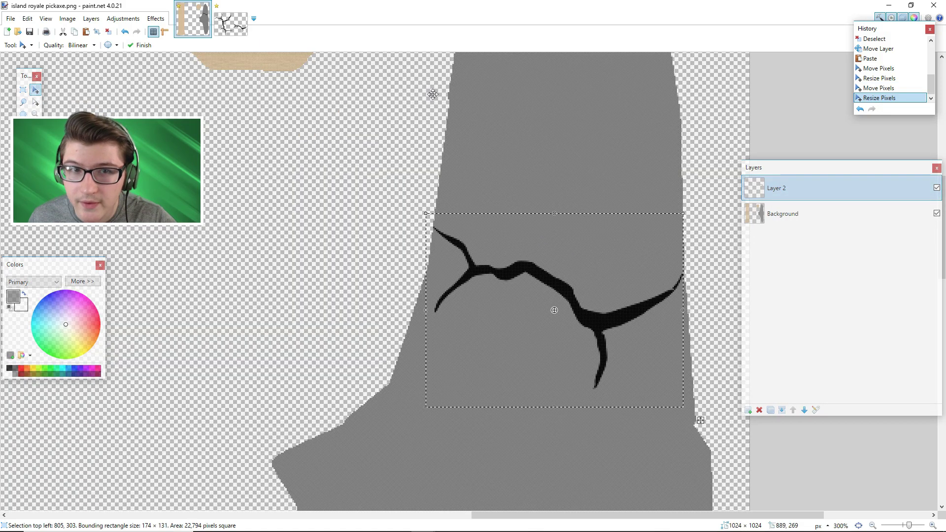
pyautogui.click(108, 32)
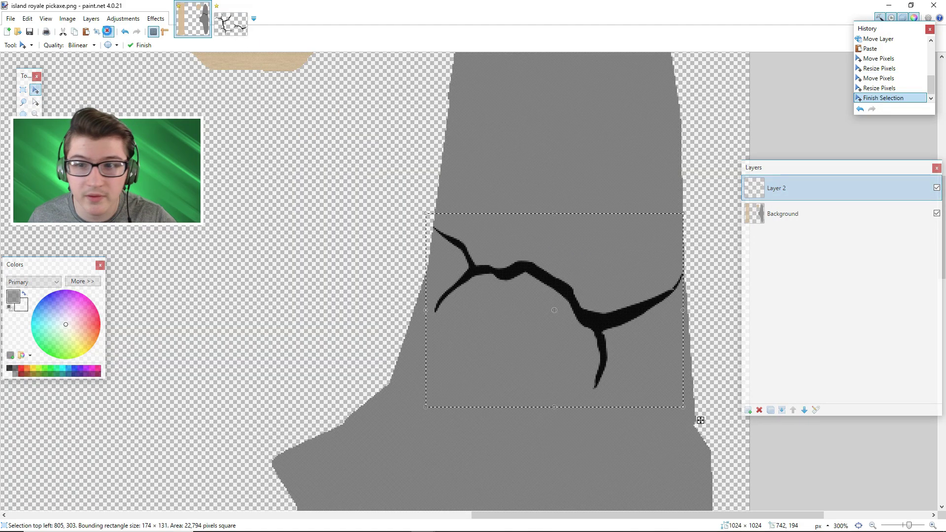
# - Undo the last change to the pasted crack, readjust it slightly on the grey pickaxe head and deselect it
pyautogui.click(125, 32)
pyautogui.moveTo(686, 311); pyautogui.dragTo(686, 312)
pyautogui.click(108, 32)
pyautogui.moveTo(908, 525); pyautogui.dragTo(901, 525)
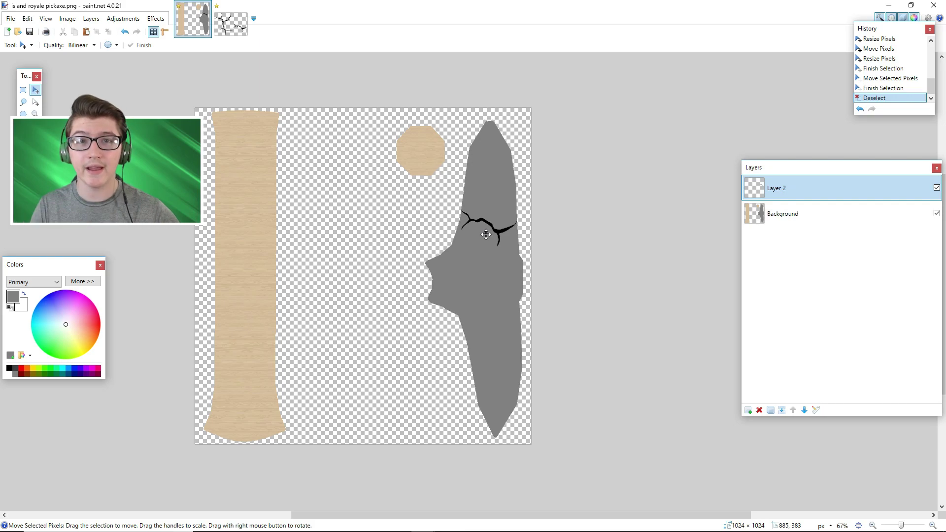
# - Select the larger crack in the crack image for copying and paste it onto a new layer in the pickaxe texture
pyautogui.click(230, 23)
pyautogui.moveTo(220, 107); pyautogui.dragTo(505, 464)
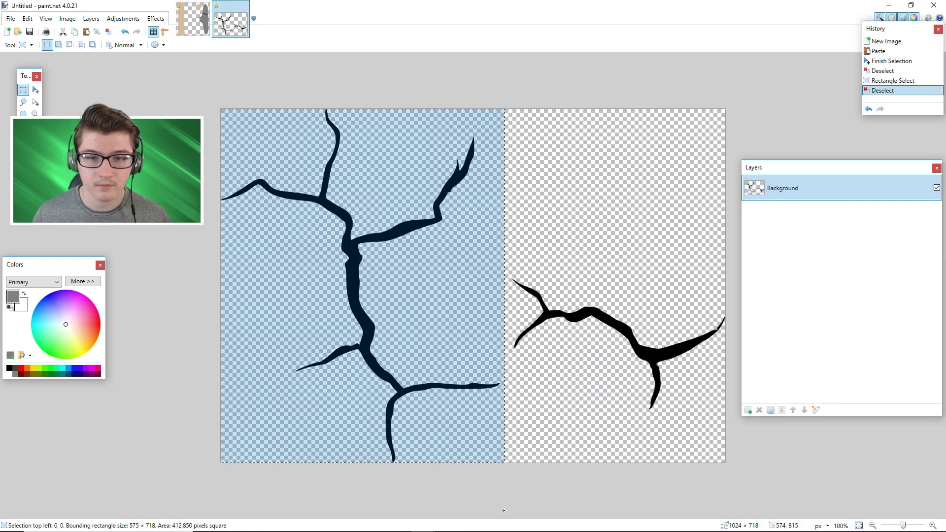
pyautogui.click(193, 19)
pyautogui.click(748, 410)
pyautogui.hotkey('ctrl', 'v')
# - Scale, rotate and position the larger crack diagonally across the middle and lower part of the pickaxe head, and deselect it
pyautogui.moveTo(382, 108); pyautogui.dragTo(261, 255)
pyautogui.moveTo(229, 298); pyautogui.dragTo(484, 314)
pyautogui.moveTo(497, 262); pyautogui.dragTo(473, 261)
pyautogui.moveTo(483, 315); pyautogui.dragTo(481, 314)
pyautogui.moveTo(473, 301); pyautogui.dragTo(471, 297)
pyautogui.keyDown('ctrl'); pyautogui.scroll(2, 469, 283); pyautogui.keyUp('ctrl')
pyautogui.moveTo(504, 362); pyautogui.dragTo(501, 358)
pyautogui.moveTo(421, 418); pyautogui.dragTo(418, 420)
pyautogui.click(108, 32)
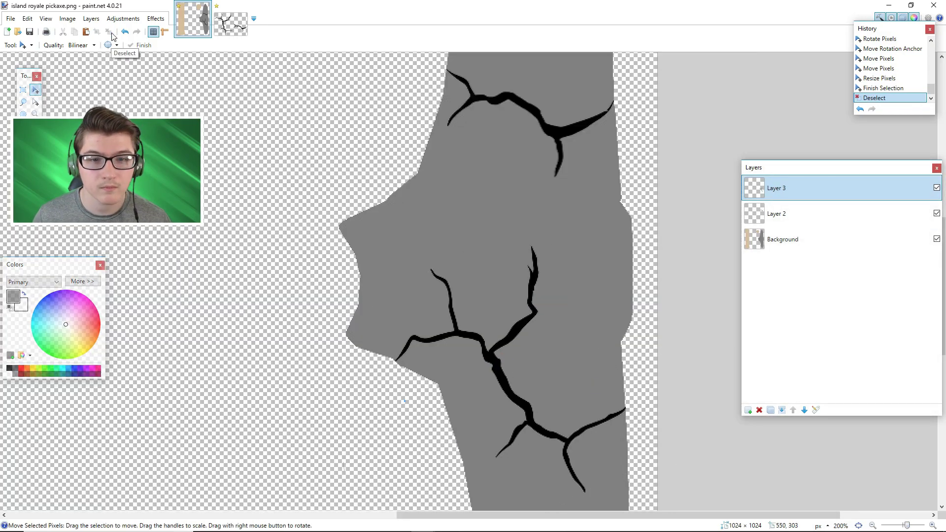
# - Select the smaller crack in the crack image for copying and paste it onto a new layer in the pickaxe texture
pyautogui.click(872, 526)
pyautogui.click(231, 23)
pyautogui.click(23, 90)
pyautogui.moveTo(507, 265); pyautogui.dragTo(725, 420)
pyautogui.click(193, 19)
pyautogui.click(748, 410)
pyautogui.hotkey('ctrl', 'v')
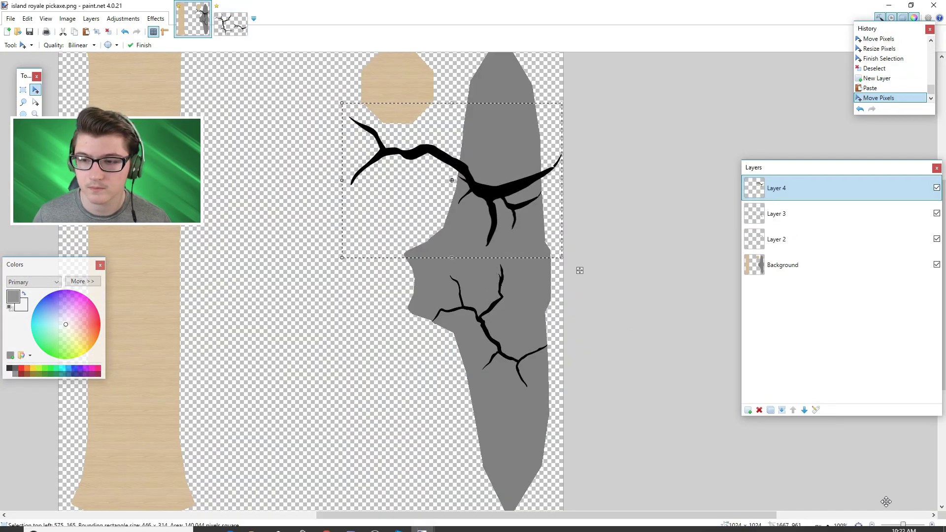
# - Scale down and rotate the newly pasted smaller crack, and move it to the upper tip of the pickaxe head
pyautogui.scroll(2, 469, 281)
pyautogui.click(933, 526)
pyautogui.moveTo(658, 470); pyautogui.dragTo(341, 266)
pyautogui.moveTo(347, 273); pyautogui.dragTo(315, 297)
pyautogui.moveTo(299, 214); pyautogui.dragTo(537, 161)
# - Fine-tune the position and size of the small crack at the upper tip of the pickaxe head and deselect it
pyautogui.click(932, 526)
pyautogui.click(932, 526)
pyautogui.scroll(5, 584, 295)
pyautogui.moveTo(413, 359); pyautogui.dragTo(412, 367)
pyautogui.moveTo(447, 327); pyautogui.dragTo(447, 320)
pyautogui.moveTo(423, 363); pyautogui.dragTo(422, 361)
pyautogui.click(872, 525)
pyautogui.moveTo(638, 352); pyautogui.dragTo(655, 372)
pyautogui.click(108, 31)
# - Paste another copy of the smaller crack and scale, rotate and position it near the lower tip of the pickaxe head
pyautogui.doubleClick(873, 526)
pyautogui.scroll(-4, 563, 194)
pyautogui.hotkey('ctrl', 'v')
pyautogui.moveTo(468, 173); pyautogui.dragTo(429, 399)
pyautogui.moveTo(429, 399); pyautogui.dragTo(389, 418, button='right')
pyautogui.moveTo(422, 301); pyautogui.dragTo(478, 193)
pyautogui.moveTo(423, 208); pyautogui.dragTo(504, 394)
pyautogui.click(932, 526)
pyautogui.scroll(-4, 586, 290)
pyautogui.moveTo(577, 290); pyautogui.dragTo(600, 303, button='right')
pyautogui.moveTo(602, 312); pyautogui.dragTo(607, 306)
pyautogui.hotkey('ctrl', 'd')
# - Select the wooden handle with a rectangular selection and make the Background layer active
pyautogui.moveTo(907, 526); pyautogui.dragTo(900, 526)
pyautogui.press('s')
pyautogui.moveTo(196, 118); pyautogui.dragTo(305, 457)
pyautogui.click(122, 18)
pyautogui.click(133, 75)
pyautogui.click(533, 310)
pyautogui.click(782, 265)
# - Adjust the wooden handle with Hue / Saturation and select the round wooden piece for the same adjustment
pyautogui.click(123, 18)
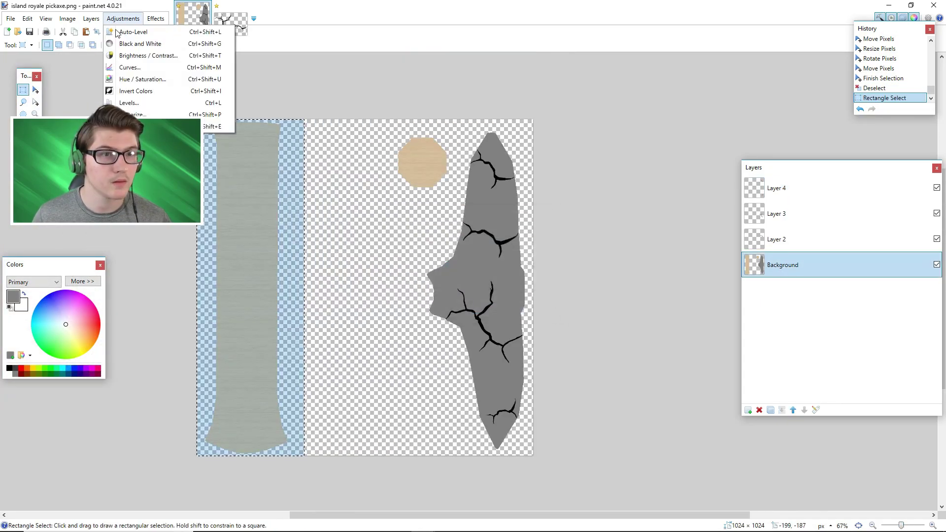
pyautogui.click(142, 79)
pyautogui.moveTo(449, 266); pyautogui.dragTo(471, 269)
pyautogui.click(488, 309)
pyautogui.moveTo(389, 133); pyautogui.dragTo(455, 194)
pyautogui.click(123, 19)
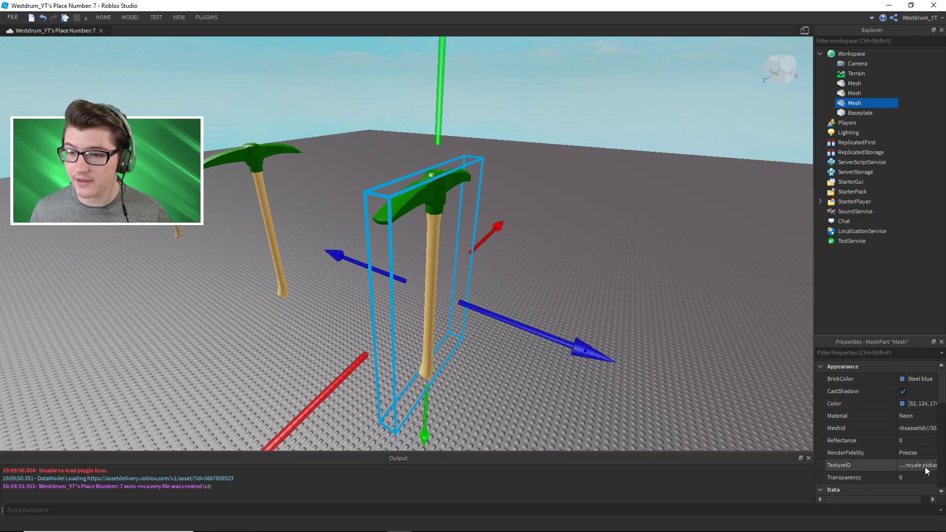
# - In Roblox Studio, upload the cracked pickaxe image as the TextureID of the selected pickaxe mesh
pyautogui.click(924, 466)
pyautogui.scroll(-3, 900, 498)
pyautogui.click(887, 488)
pyautogui.click(439, 248)
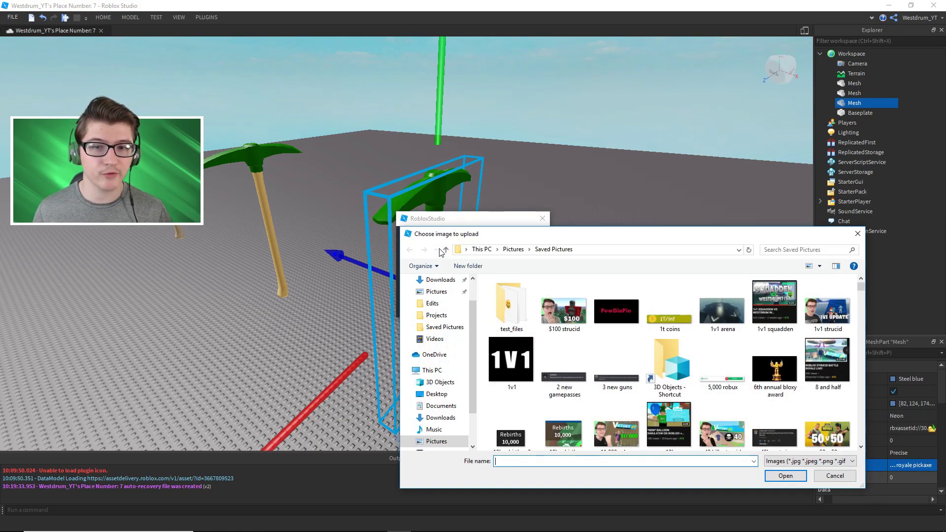
pyautogui.write('cracked')
pyautogui.press('Down')
pyautogui.press('Return')
pyautogui.click(455, 304)
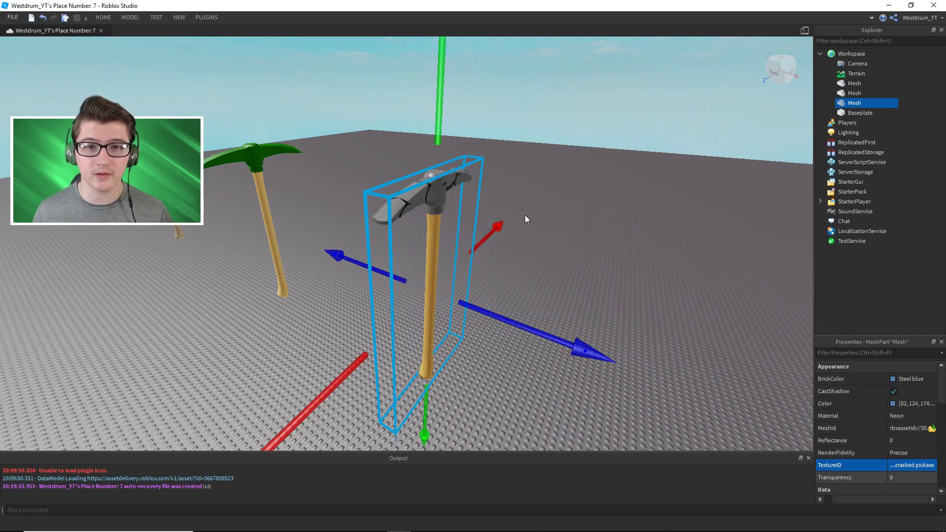
# - Examine the cracked texture on the grey pickaxe up close and from several sides
pyautogui.click(590, 203)
pyautogui.press('d')
pyautogui.press('w')
pyautogui.moveTo(593, 202); pyautogui.dragTo(594, 202, button='right')
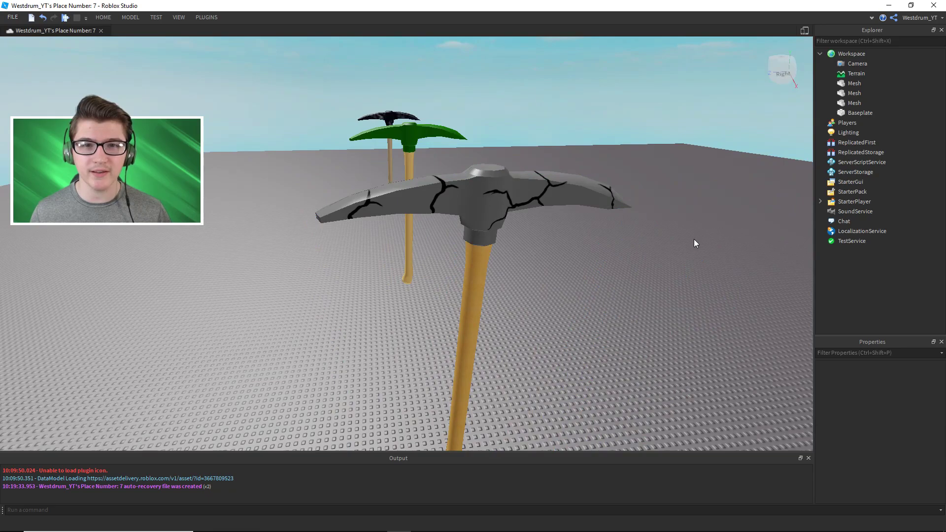
pyautogui.press('a')
pyautogui.moveTo(694, 238); pyautogui.dragTo(677, 235, button='right')
pyautogui.press('d')
pyautogui.press('w')
pyautogui.press('s')
pyautogui.press('d')
pyautogui.press('s')
pyautogui.press('d')
pyautogui.press('w')
pyautogui.press('a')
pyautogui.press('w')
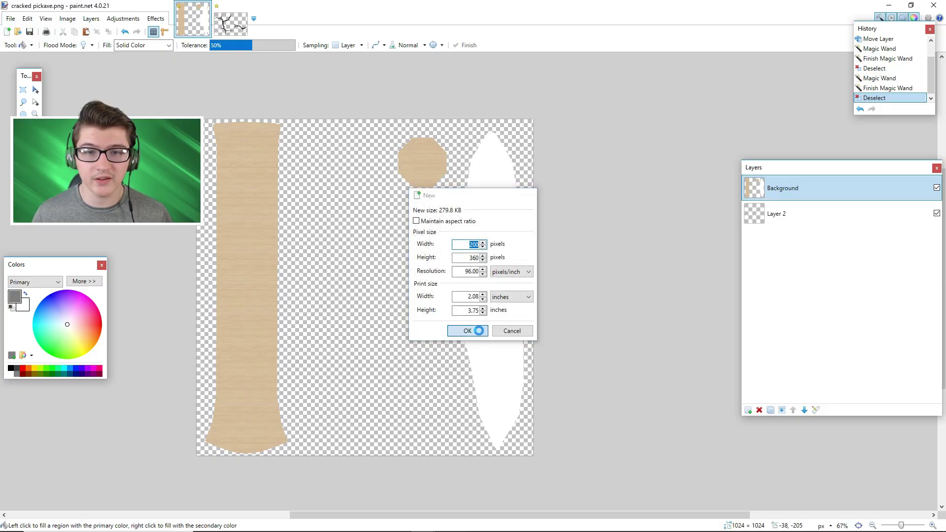
# - In paint.net, paste the copied lightning into a new 200 × 360 pixel image and select the bolt with a rectangular selection
pyautogui.click(478, 329)
pyautogui.hotkey('ctrl', 'v')
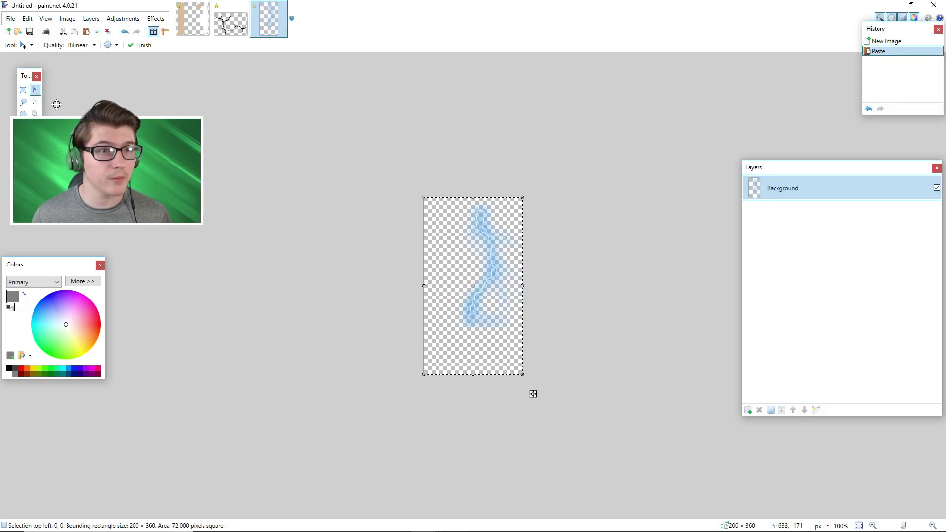
pyautogui.press('s')
pyautogui.moveTo(422, 182); pyautogui.dragTo(540, 337)
# - Paste the lightning bolt onto Layer 2 of the pickaxe texture, placed above the Background layer, and scale and reposition it
pyautogui.click(192, 18)
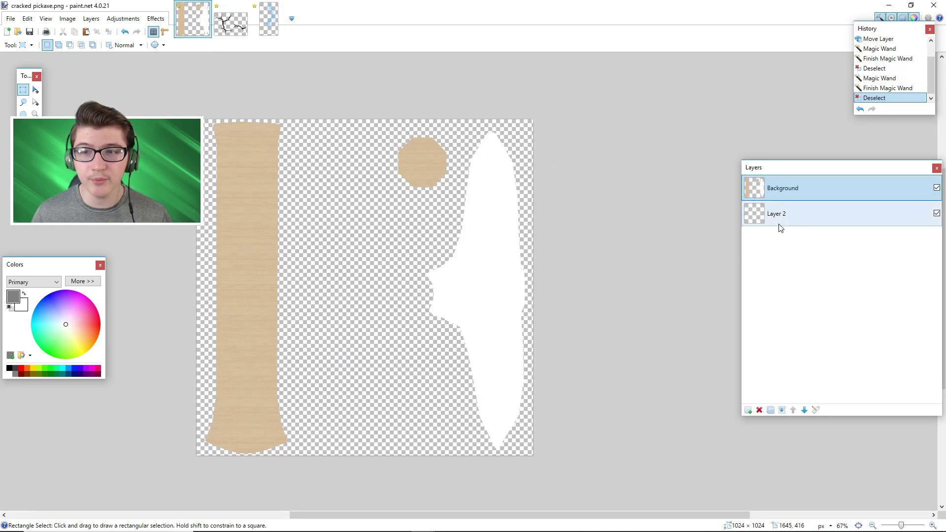
pyautogui.click(775, 222)
pyautogui.hotkey('ctrl', 'v')
pyautogui.moveTo(245, 172); pyautogui.dragTo(347, 243)
pyautogui.moveTo(906, 216); pyautogui.dragTo(906, 188)
pyautogui.moveTo(347, 243); pyautogui.dragTo(448, 337)
pyautogui.moveTo(470, 290); pyautogui.dragTo(690, 17)
pyautogui.moveTo(578, 247); pyautogui.dragTo(397, 324)
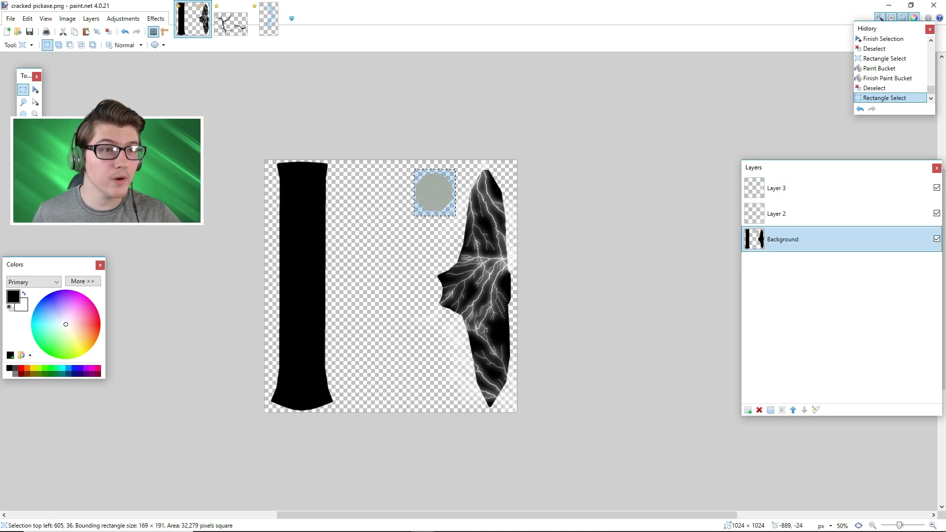
# - Fill the selected round wooden piece on the Background layer with black and deselect it
pyautogui.press('f')
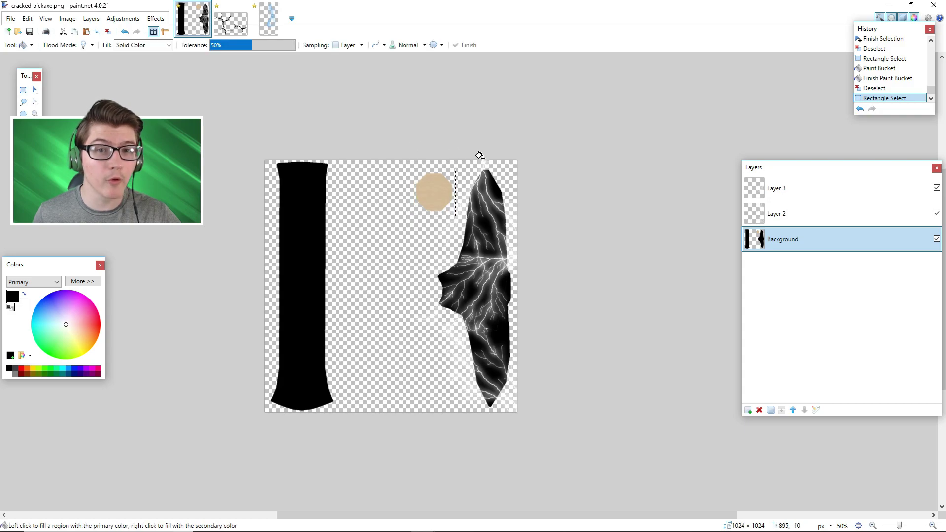
pyautogui.click(436, 188)
pyautogui.click(109, 32)
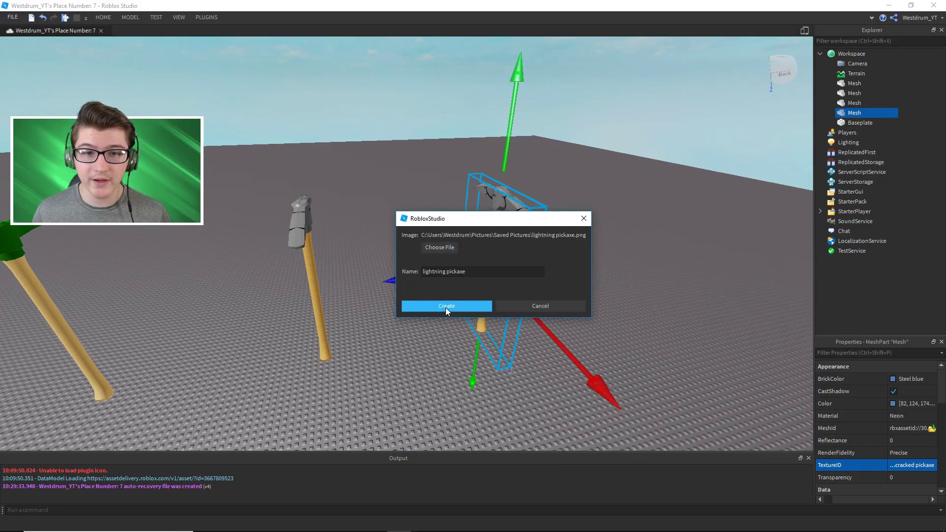
# - In Roblox Studio, create the lightning pickaxe image asset as the selected mesh's texture and check it up close
pyautogui.click(446, 305)
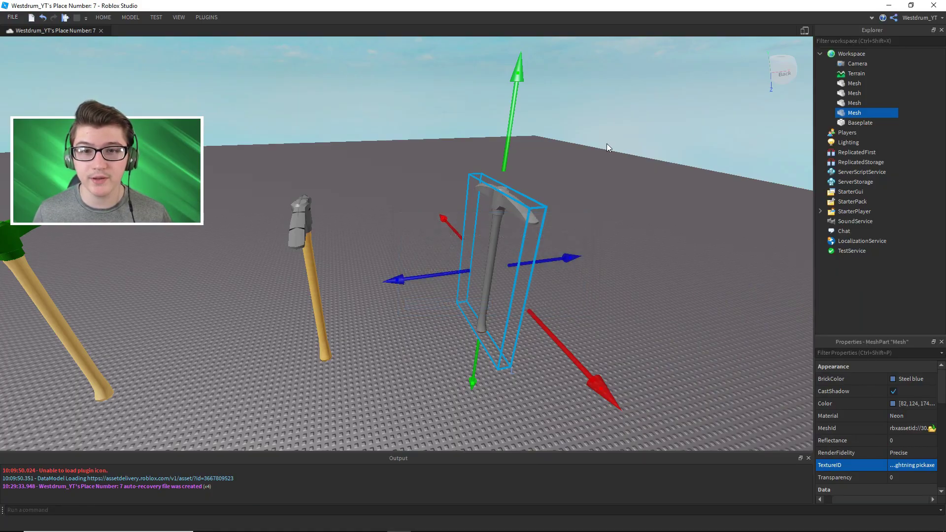
pyautogui.click(620, 169)
pyautogui.press('w')
pyautogui.moveTo(616, 169); pyautogui.dragTo(600, 177, button='right')
pyautogui.scroll(3, 598, 171)
pyautogui.click(417, 136)
pyautogui.click(512, 121)
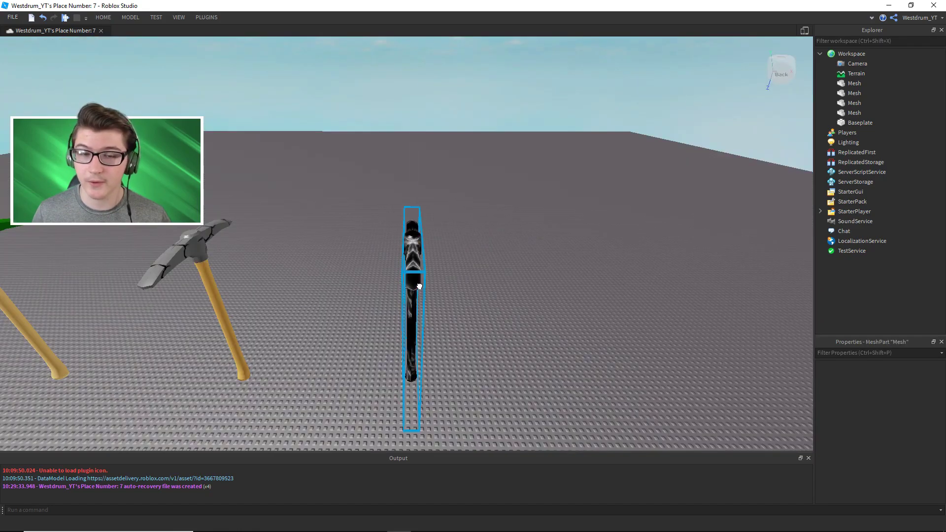
# - Select the lightning pickaxe mesh and move it along the blue axis, away from the cracked pickaxe
pyautogui.rightClick(419, 40)
pyautogui.click(463, 89)
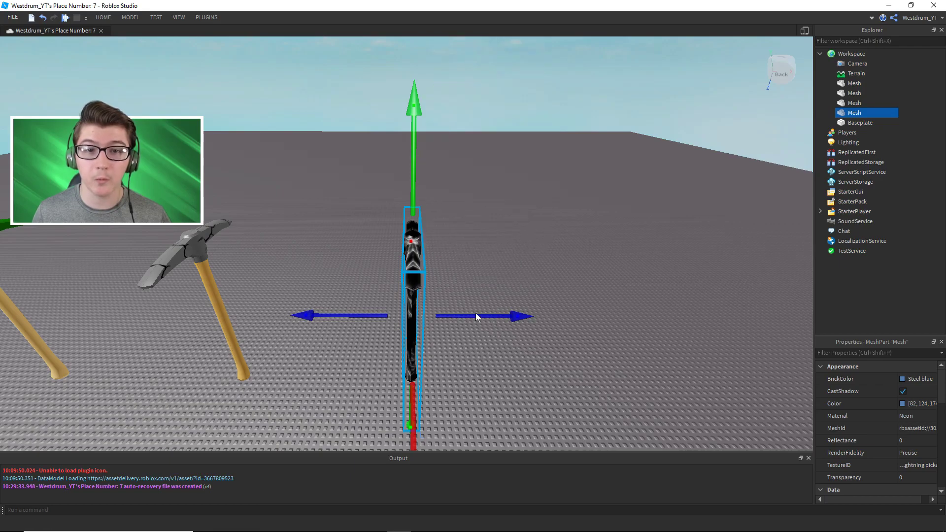
pyautogui.moveTo(488, 315); pyautogui.dragTo(692, 329)
pyautogui.click(517, 203)
pyautogui.moveTo(517, 203); pyautogui.dragTo(521, 203, button='right')
pyautogui.press('w')
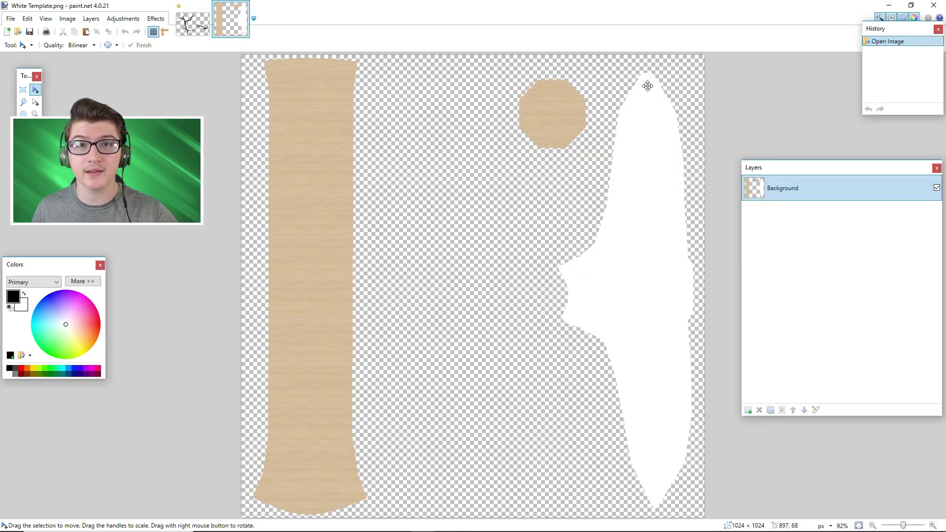
# - In paint.net, paste the crack onto a new layer of White Template.png and scale and position it across the pickaxe head
pyautogui.click(203, 34)
pyautogui.click(230, 22)
pyautogui.click(748, 409)
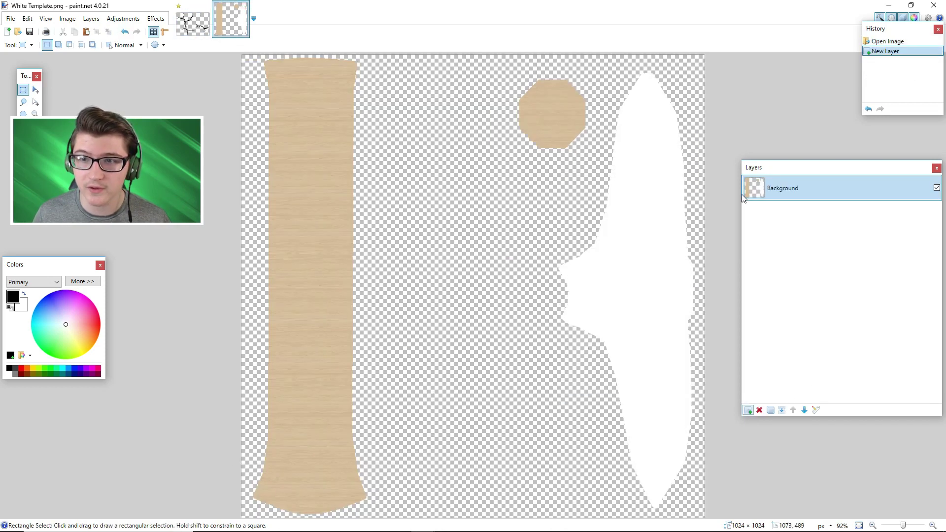
pyautogui.hotkey('ctrl', 'v')
pyautogui.moveTo(707, 200); pyautogui.dragTo(606, 271)
pyautogui.moveTo(595, 306); pyautogui.dragTo(655, 297)
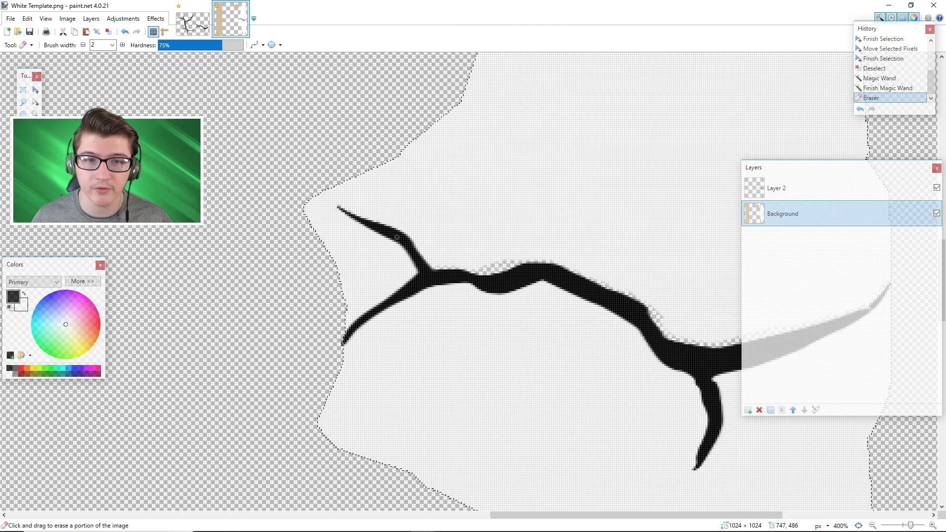
# - Erase the Background layer along the crack's branches and select the part of the head above the crack with the Magic Wand
pyautogui.moveTo(417, 285); pyautogui.dragTo(423, 273)
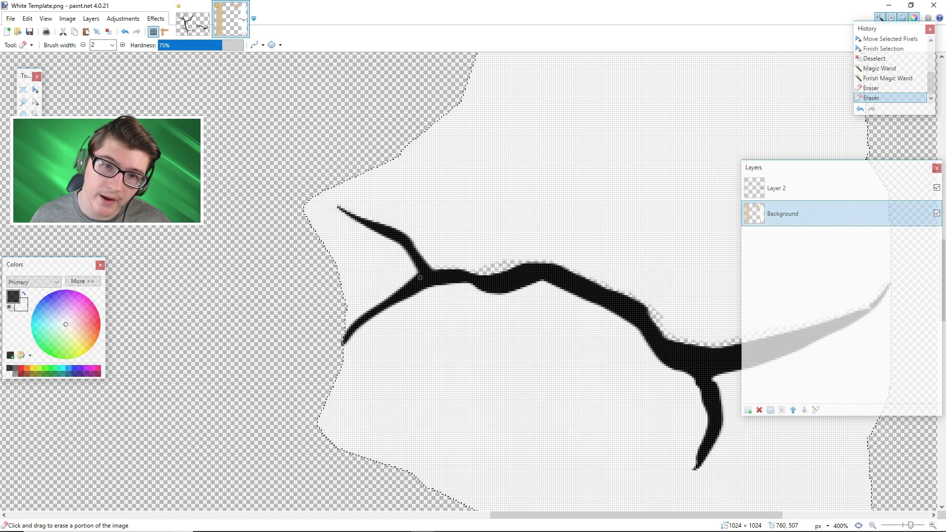
pyautogui.moveTo(364, 320); pyautogui.dragTo(353, 328)
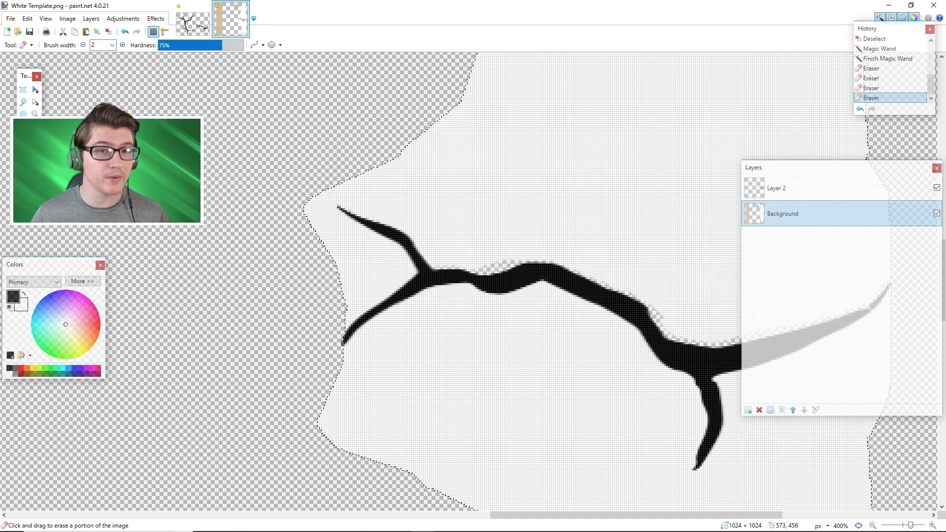
pyautogui.click(24, 127)
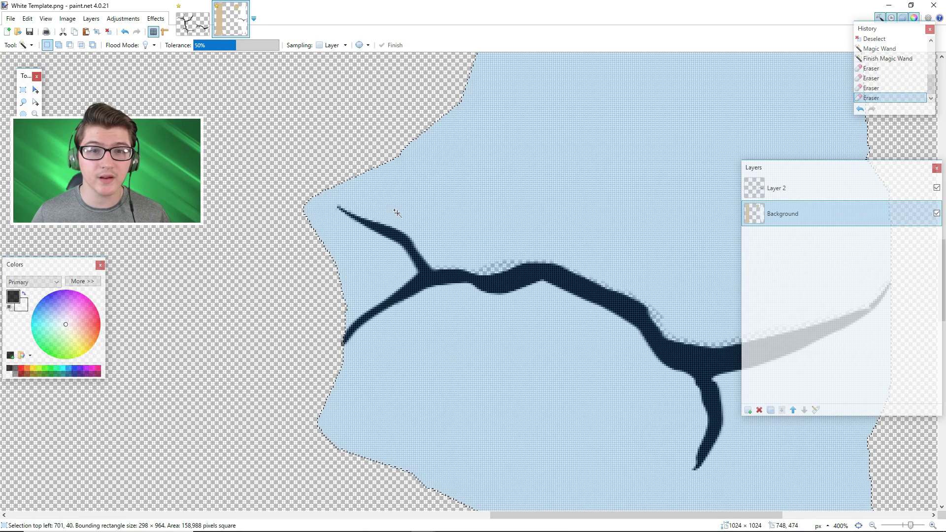
pyautogui.click(279, 140)
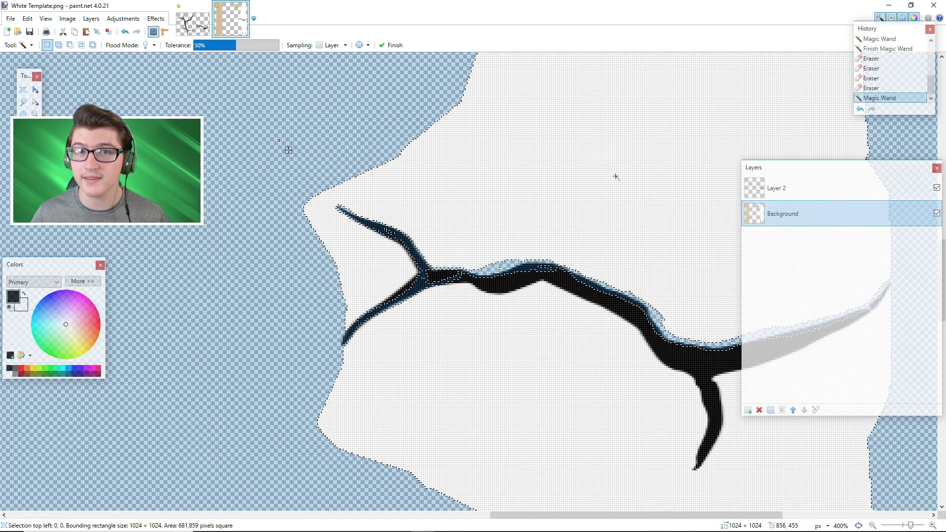
pyautogui.keyDown('ctrl'); pyautogui.scroll(-5, 287, 145); pyautogui.keyUp('ctrl')
pyautogui.click(506, 228)
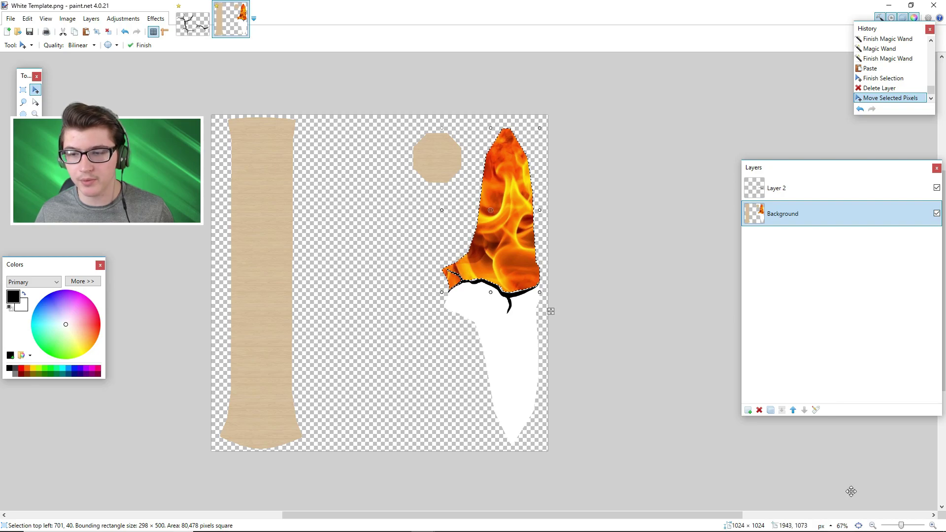
# - Try to stretch and nudge the selected flame section to close the gap along the crack
pyautogui.moveTo(900, 525); pyautogui.dragTo(907, 525)
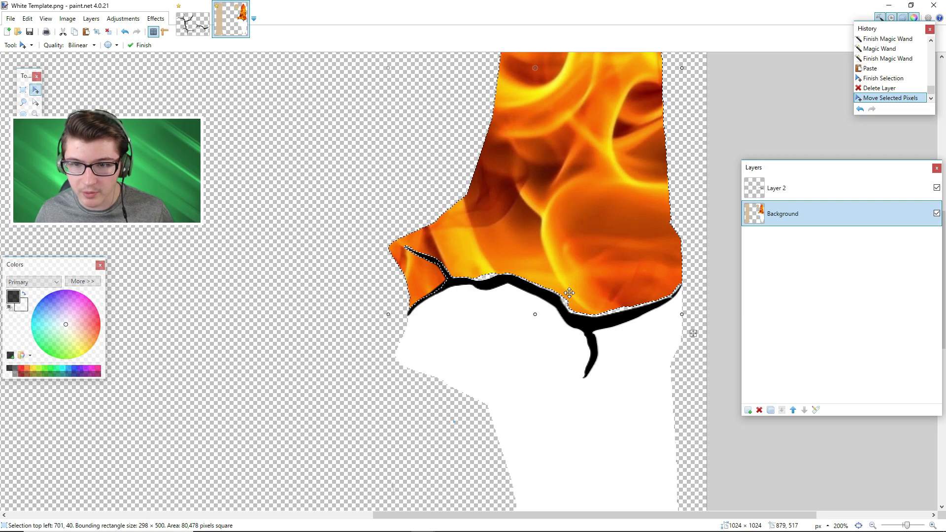
pyautogui.moveTo(536, 314); pyautogui.dragTo(535, 324)
pyautogui.moveTo(555, 271); pyautogui.dragTo(557, 264)
pyautogui.moveTo(906, 526); pyautogui.dragTo(913, 525)
pyautogui.press('Down')
pyautogui.click(23, 89)
pyautogui.click(207, 182)
# - Undo the stretching and nudging of the flame section
pyautogui.hotkey('ctrl', 'z')
pyautogui.hotkey('ctrl', 'z')
pyautogui.hotkey('ctrl', 'z')
pyautogui.hotkey('ctrl', 'z')
pyautogui.hotkey('ctrl', 'z')
# - Deselect the flame-filled upper section of the pickaxe head using the Rectangle Select tool
pyautogui.click(22, 90)
pyautogui.click(208, 181)
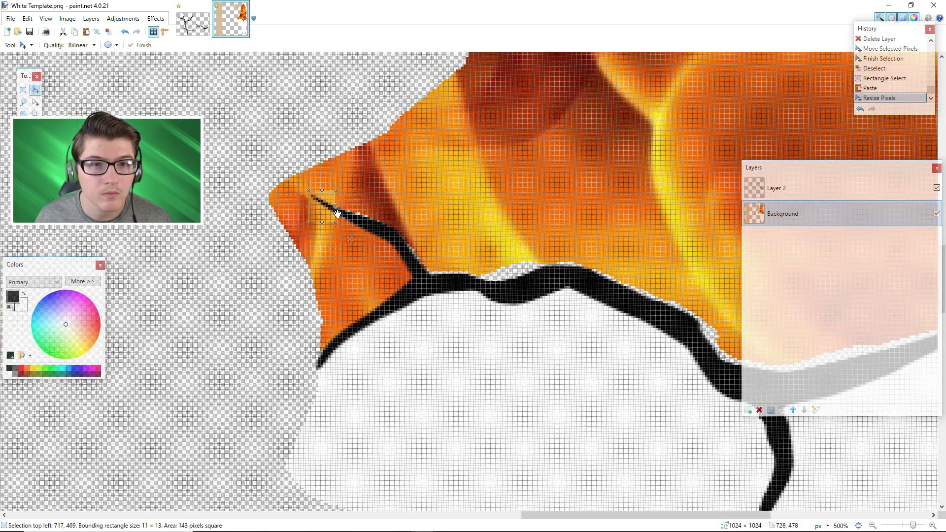
# - Patch the transparent gap around the crack's forked end with pasted flame pieces on the Background layer
pyautogui.moveTo(325, 204); pyautogui.dragTo(397, 290)
pyautogui.press('Return')
pyautogui.hotkey('ctrl', 'v')
pyautogui.press('s')
pyautogui.hotkey('ctrl', 'v')
pyautogui.moveTo(392, 275); pyautogui.dragTo(381, 224)
pyautogui.press('Return')
pyautogui.hotkey('ctrl', 'v')
pyautogui.moveTo(409, 246); pyautogui.dragTo(415, 282)
# - Try placing more pasted flame patches just past the crack's fork and undo them
pyautogui.press('s')
pyautogui.hotkey('ctrl', 'v')
pyautogui.hotkey('ctrl', 'v')
pyautogui.moveTo(461, 282); pyautogui.dragTo(489, 286)
pyautogui.hotkey('ctrl', 'z')
pyautogui.hotkey('ctrl', 'z')
pyautogui.hotkey('ctrl', 'z')
pyautogui.hotkey('ctrl', 'z')
pyautogui.hotkey('ctrl', 'z')
# - Copy small flame areas from the pickaxe head and paste them over the gap between the crack's fork and its hump
pyautogui.click(23, 90)
pyautogui.moveTo(464, 255); pyautogui.dragTo(494, 270)
pyautogui.hotkey('ctrl', 'v')
pyautogui.moveTo(464, 270)
pyautogui.mouseDown()
pyautogui.moveTo(456, 279)
pyautogui.moveTo(456, 256)
pyautogui.mouseUp()
pyautogui.moveTo(497, 248); pyautogui.dragTo(516, 282)
pyautogui.click(23, 89)
pyautogui.keyDown('ctrl'); pyautogui.scroll(-2, 481, 284); pyautogui.keyUp('ctrl')
pyautogui.keyDown('ctrl'); pyautogui.scroll(2, 477, 280); pyautogui.keyUp('ctrl')
pyautogui.hotkey('ctrl', 'v')
pyautogui.moveTo(527, 288); pyautogui.dragTo(531, 250)
pyautogui.moveTo(565, 269); pyautogui.dragTo(570, 278)
pyautogui.click(23, 90)
pyautogui.moveTo(493, 262); pyautogui.dragTo(515, 285)
pyautogui.hotkey('ctrl', 'v')
pyautogui.click(23, 90)
# - Cover the gap above the crack's central hump and the start of its slope with copied flame patches
pyautogui.hscroll(3, 409, 308)
pyautogui.moveTo(335, 249); pyautogui.dragTo(352, 263)
pyautogui.hotkey('ctrl', 'v')
pyautogui.moveTo(335, 265); pyautogui.dragTo(318, 274)
pyautogui.click(22, 89)
pyautogui.moveTo(409, 270); pyautogui.dragTo(446, 291)
pyautogui.hotkey('ctrl', 'v')
pyautogui.moveTo(419, 292); pyautogui.dragTo(356, 313)
pyautogui.click(23, 89)
pyautogui.hotkey('ctrl', 'v')
pyautogui.moveTo(370, 326); pyautogui.dragTo(371, 319)
pyautogui.click(23, 90)
# - Fill the gaps along the crack's steep descending stretch with copied flame rectangles moved against the black line
pyautogui.moveTo(466, 287); pyautogui.dragTo(475, 300)
pyautogui.hotkey('ctrl', 'v')
pyautogui.moveTo(491, 313); pyautogui.dragTo(446, 313)
pyautogui.click(22, 90)
pyautogui.moveTo(431, 303); pyautogui.dragTo(483, 311)
pyautogui.hotkey('ctrl', 'v')
pyautogui.moveTo(483, 311)
pyautogui.mouseDown()
pyautogui.moveTo(493, 344)
pyautogui.moveTo(483, 307)
pyautogui.mouseUp()
pyautogui.moveTo(518, 367); pyautogui.dragTo(517, 372)
pyautogui.click(23, 90)
pyautogui.hotkey('ctrl', 'v')
pyautogui.moveTo(517, 338); pyautogui.dragTo(549, 346)
pyautogui.moveTo(564, 396); pyautogui.dragTo(557, 403)
pyautogui.click(22, 90)
pyautogui.moveTo(542, 352); pyautogui.dragTo(565, 365)
pyautogui.hotkey('ctrl', 'v')
pyautogui.moveTo(567, 365); pyautogui.dragTo(660, 370)
pyautogui.moveTo(615, 366); pyautogui.dragTo(612, 371)
# - Patch the remaining gap along the crack's far rising end with copied flame pieces and clear the selection
pyautogui.click(22, 89)
pyautogui.hscroll(3, 492, 338)
pyautogui.hotkey('ctrl', 'v')
pyautogui.moveTo(409, 338); pyautogui.dragTo(500, 336)
pyautogui.moveTo(442, 346); pyautogui.dragTo(460, 344)
pyautogui.click(23, 90)
pyautogui.moveTo(489, 298); pyautogui.dragTo(504, 306)
pyautogui.click(499, 266)
pyautogui.moveTo(498, 256); pyautogui.dragTo(522, 275)
pyautogui.hotkey('ctrl', 'v')
pyautogui.moveTo(523, 315)
pyautogui.mouseDown()
pyautogui.moveTo(536, 327)
pyautogui.moveTo(562, 301)
pyautogui.moveTo(527, 302)
pyautogui.mouseUp()
pyautogui.click(23, 89)
pyautogui.moveTo(482, 323); pyautogui.dragTo(575, 331)
pyautogui.hotkey('ctrl', 'v')
pyautogui.hotkey('ctrl', 'v')
pyautogui.click(22, 90)
pyautogui.hotkey('ctrl', 'v')
pyautogui.click(109, 32)
pyautogui.moveTo(912, 525); pyautogui.dragTo(901, 526)
pyautogui.moveTo(581, 515); pyautogui.dragTo(535, 515)
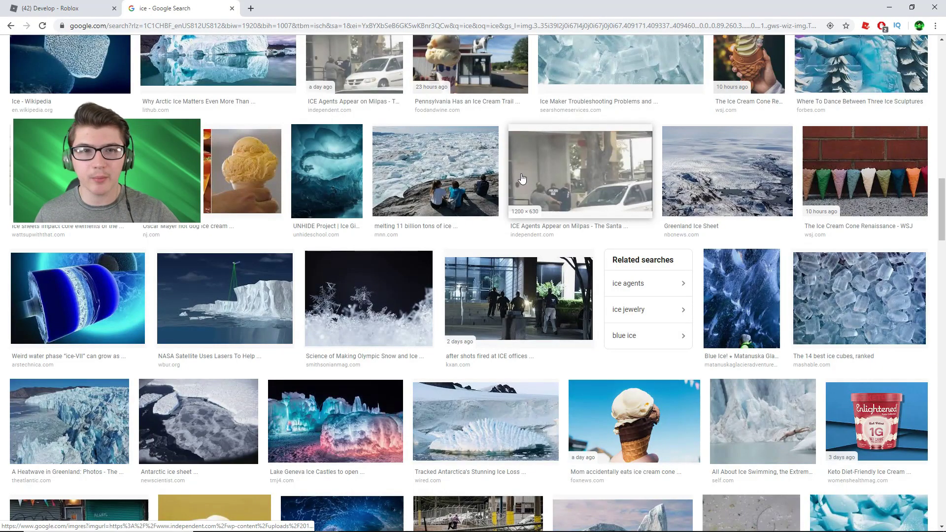
# - Find the blue frosted ice image from wilx.com in the browser's ice results, copy it, and return to paint.net
pyautogui.scroll(-6, 523, 178)
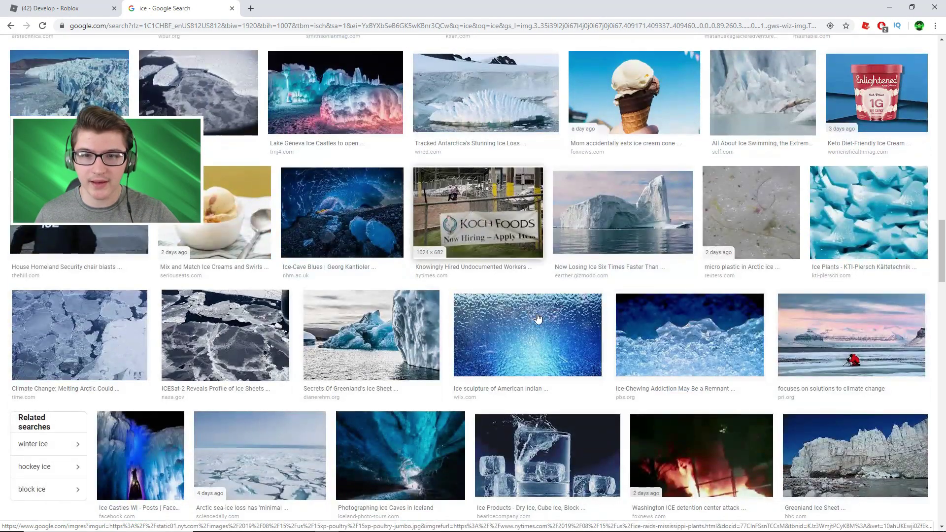
pyautogui.click(538, 321)
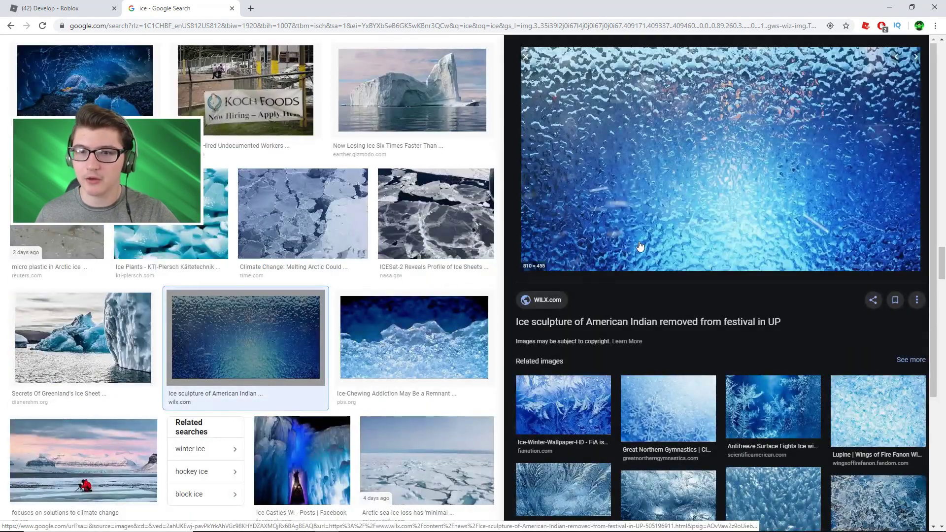
pyautogui.rightClick(651, 223)
pyautogui.click(662, 321)
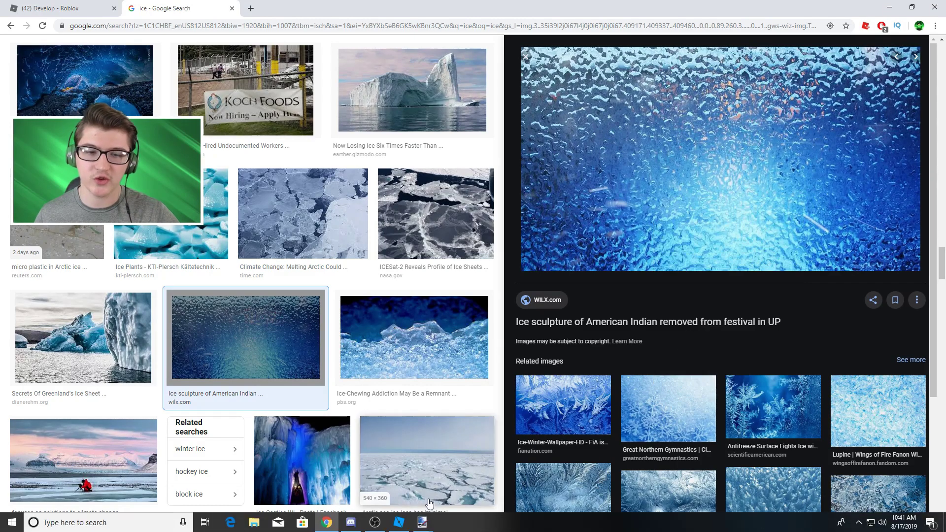
pyautogui.moveTo(422, 526)
pyautogui.click(367, 475)
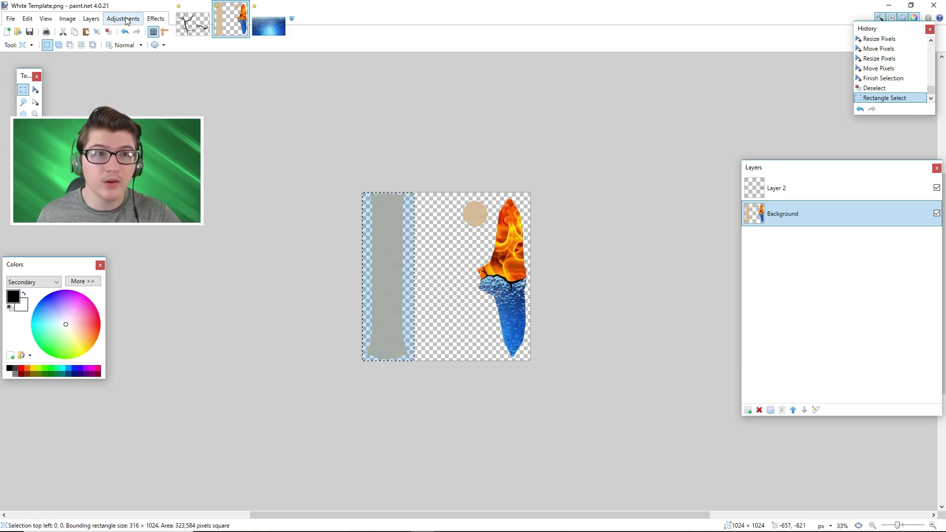
# - Adjust the selected handle's Hue / Saturation to saturation 143 and lightness -30
pyautogui.click(123, 19)
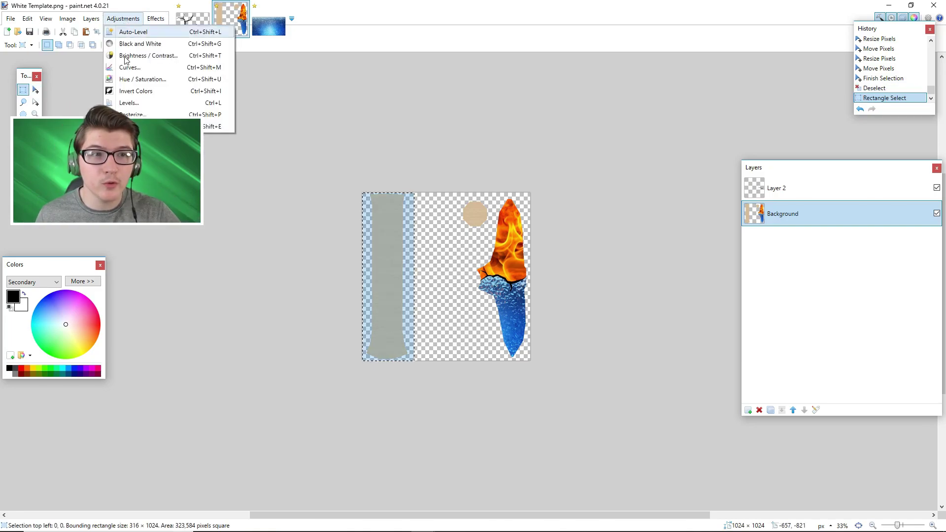
pyautogui.click(144, 76)
pyautogui.moveTo(478, 217); pyautogui.dragTo(596, 214)
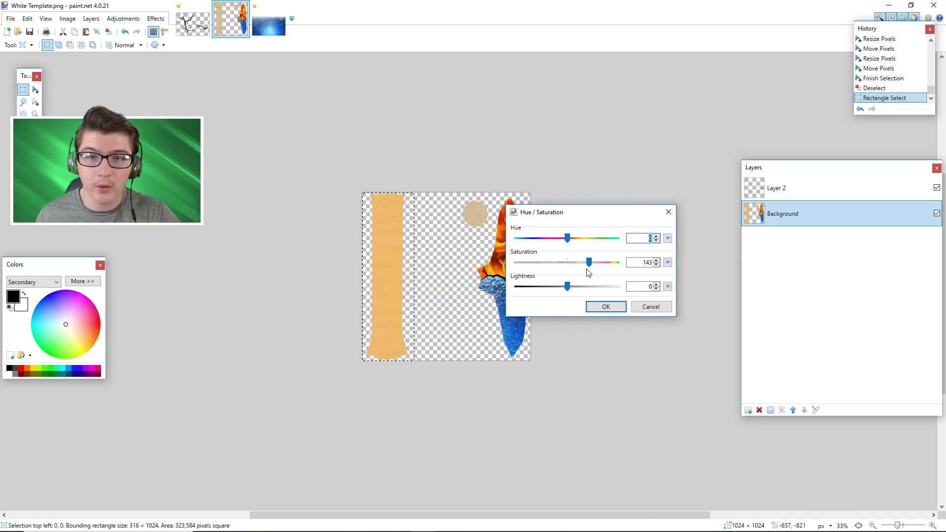
pyautogui.moveTo(566, 286); pyautogui.dragTo(550, 284)
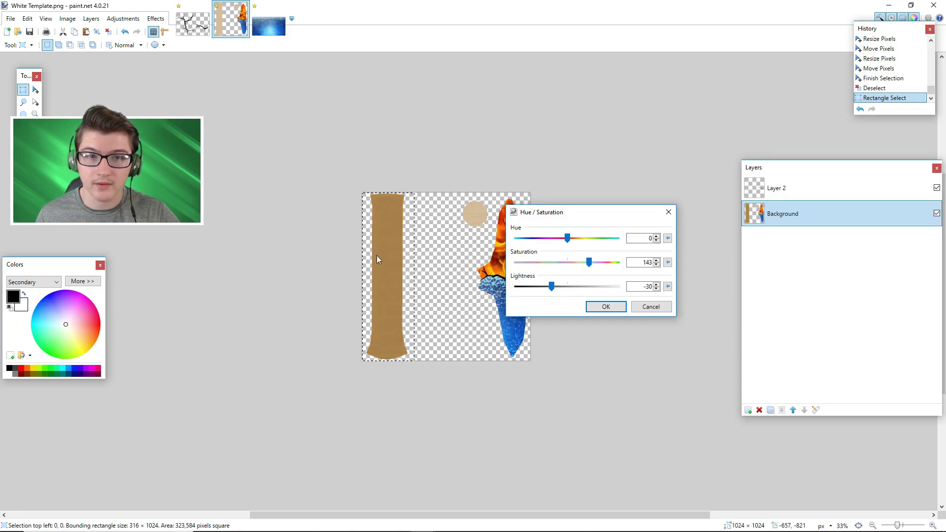
pyautogui.click(604, 306)
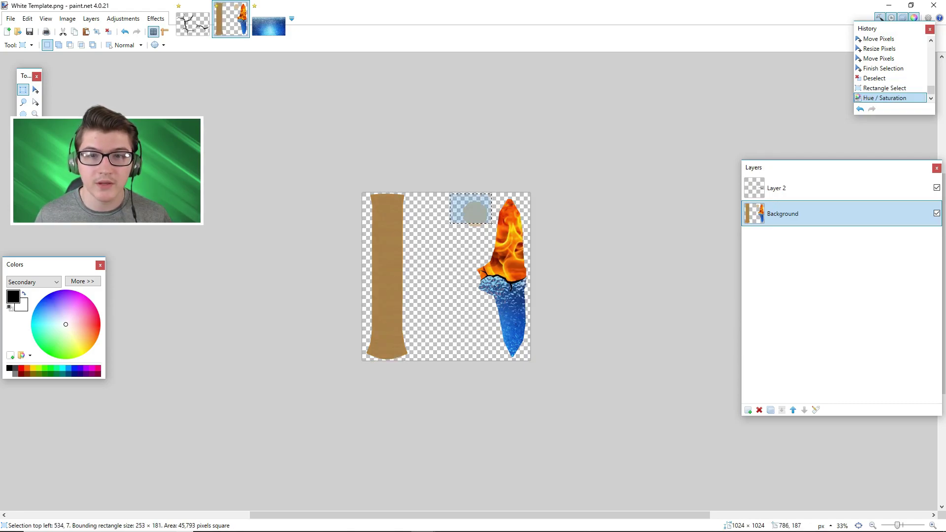
# - Select the tan circle beside the pickaxe head, apply the same Hue / Saturation darkening, and deselect it
pyautogui.moveTo(491, 231); pyautogui.dragTo(491, 232)
pyautogui.click(123, 19)
pyautogui.click(157, 78)
pyautogui.click(486, 309)
pyautogui.hotkey('ctrl', 'd')
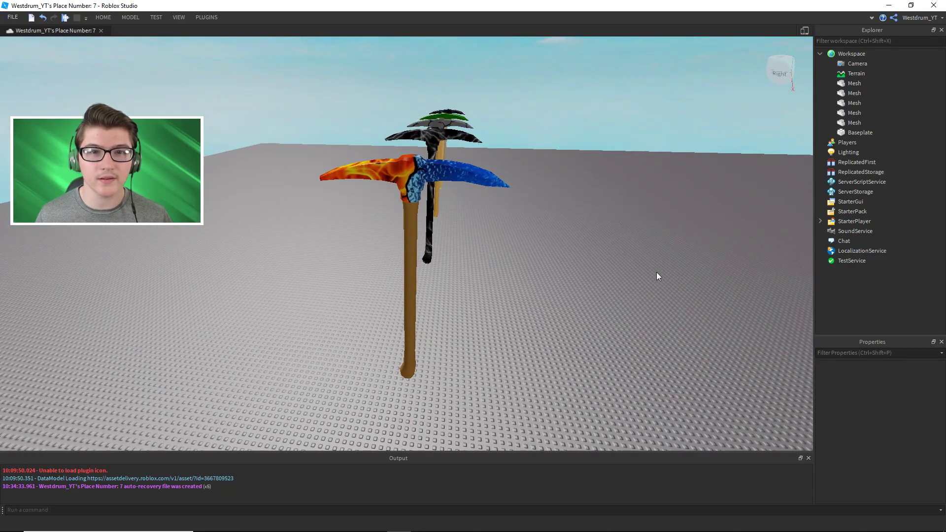
# - Inspect the fire and ice pickaxe with its brown handle in Roblox Studio from different angles
pyautogui.press('d')
pyautogui.moveTo(656, 272); pyautogui.dragTo(657, 271, button='right')
pyautogui.press('d')
pyautogui.press('a')
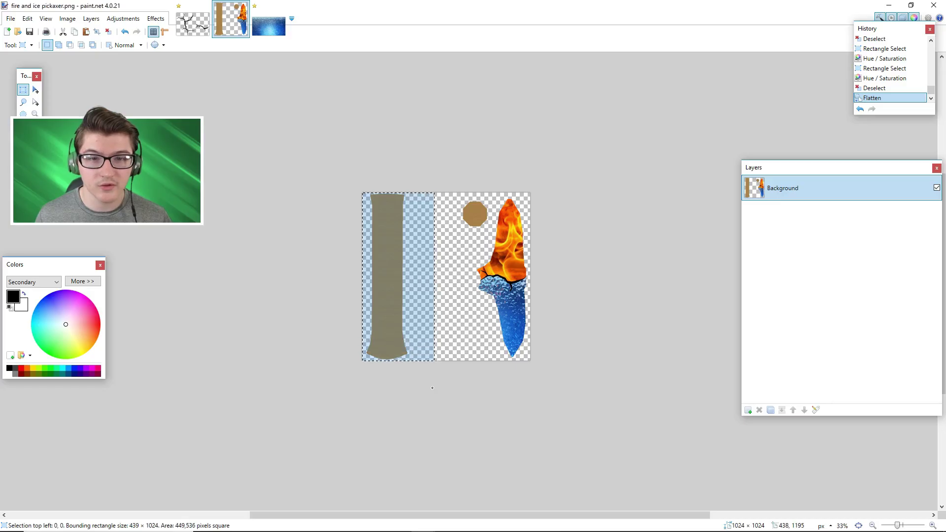
# - Select the handle area in paint.net, fill the handle with black using the Paint Bucket, and deselect it
pyautogui.moveTo(433, 363); pyautogui.dragTo(421, 361)
pyautogui.press('f')
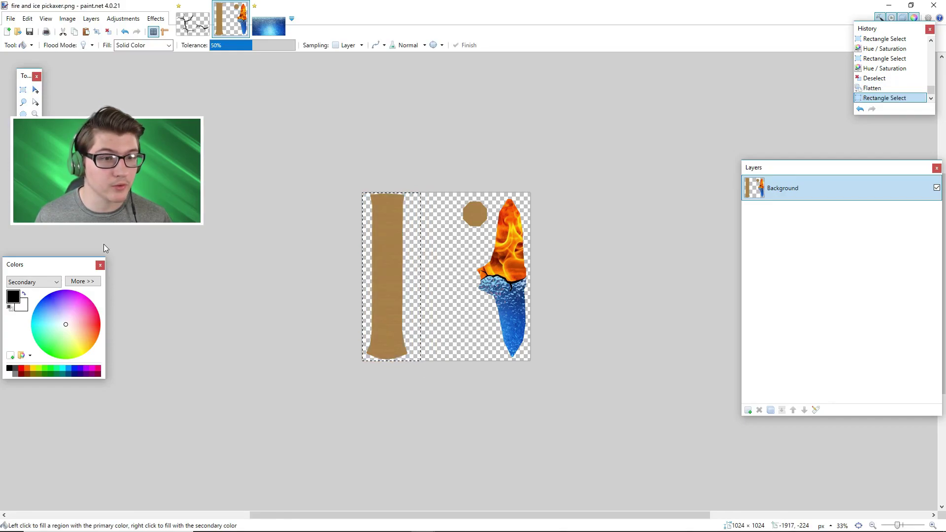
pyautogui.click(377, 253)
pyautogui.press('s')
pyautogui.hotkey('ctrl', 'd')
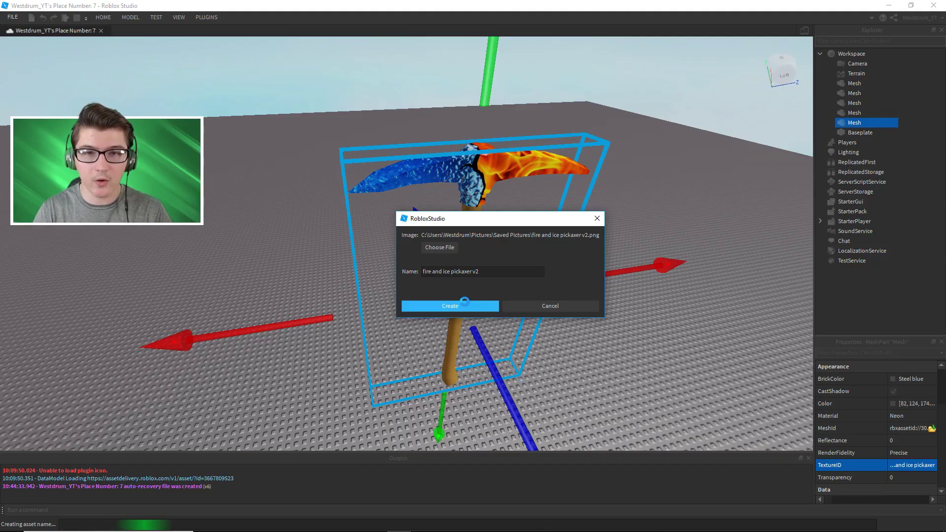
# - Create the texture asset "fire and ice pickaxer v2" for the pickaxe mesh in Roblox Studio and deselect the mesh
pyautogui.click(465, 301)
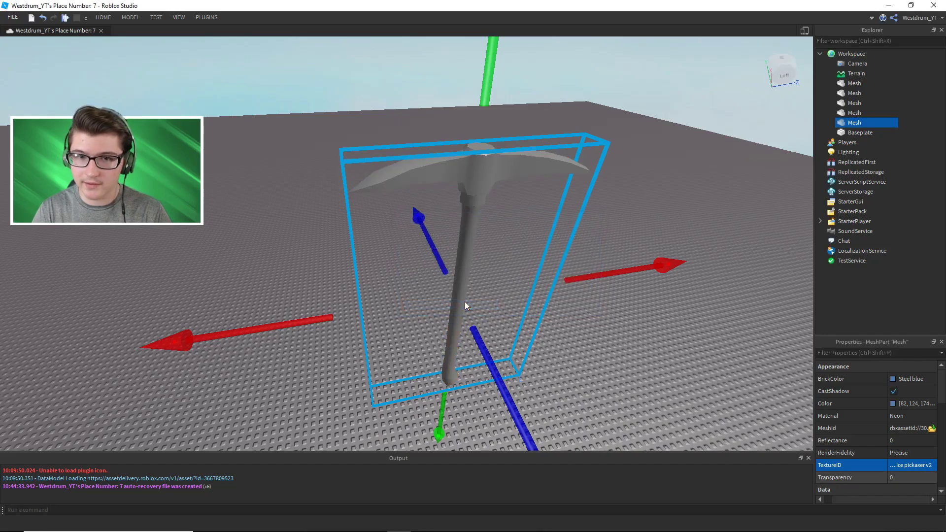
pyautogui.click(656, 126)
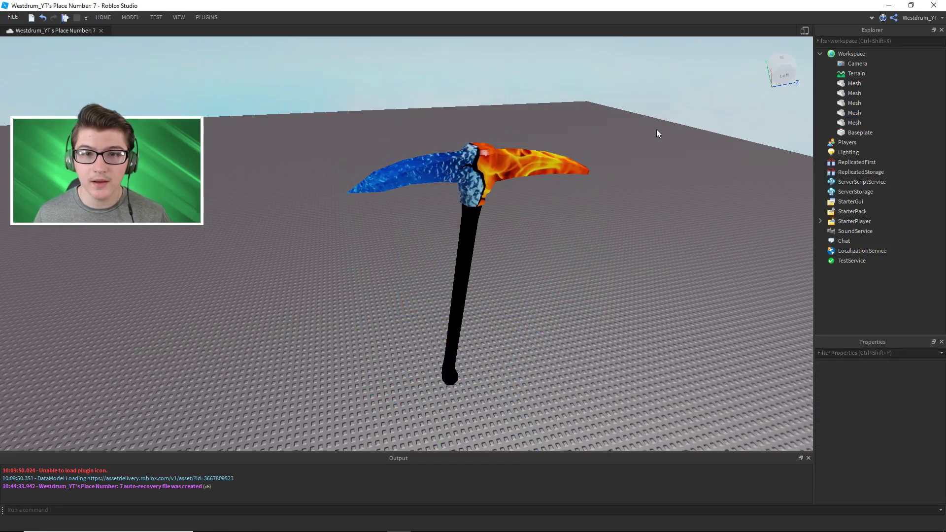
# - Examine the fire and ice pickaxe with its black handle from several angles and distances
pyautogui.moveTo(656, 129); pyautogui.dragTo(655, 129, button='right')
pyautogui.press('w')
pyautogui.press('s')
pyautogui.press('a')
pyautogui.moveTo(520, 181); pyautogui.dragTo(520, 181, button='right')
pyautogui.press('w')
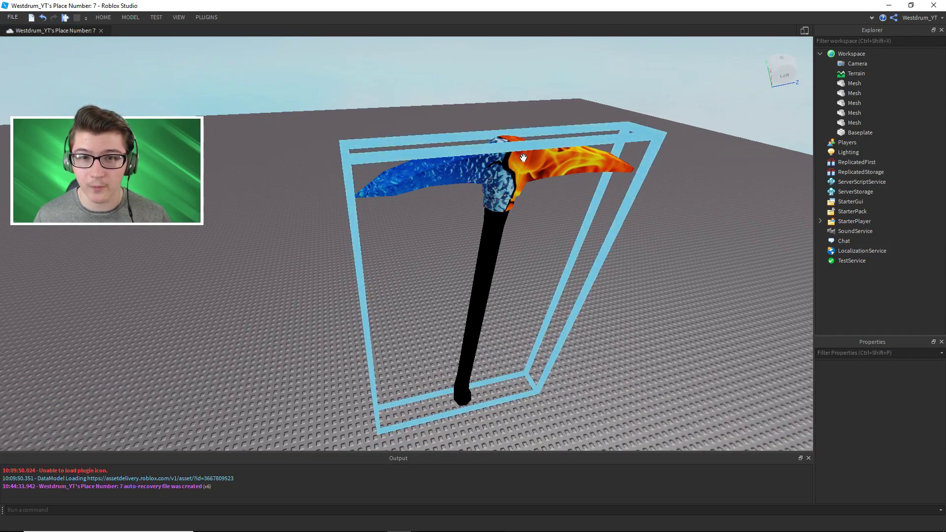
pyautogui.press('w')
pyautogui.moveTo(495, 92); pyautogui.dragTo(496, 92, button='right')
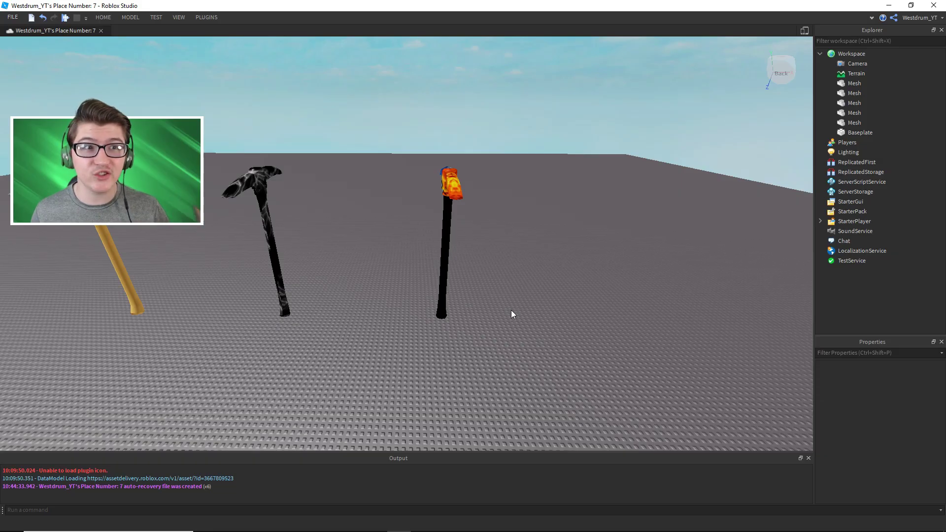
# - Show the Toolbox and insert the blue pickaxe from My Models into the place
pyautogui.click(179, 18)
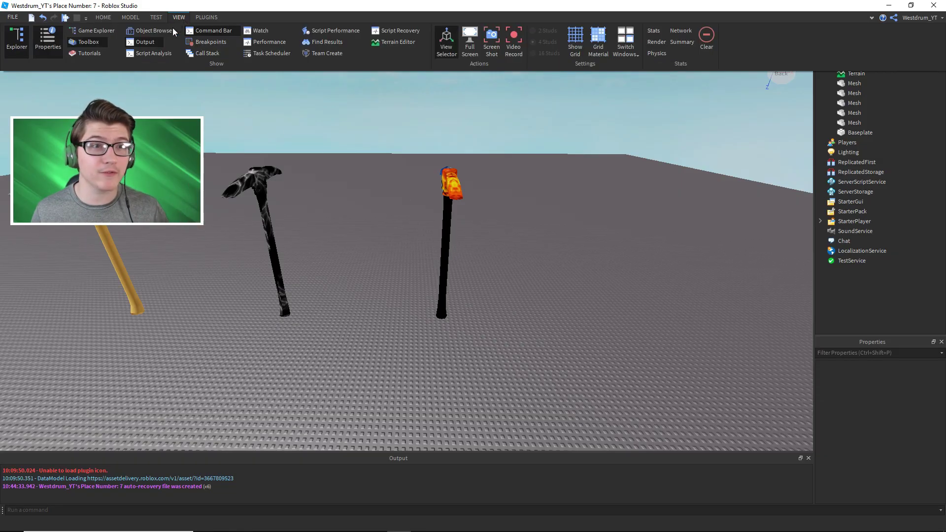
pyautogui.click(89, 42)
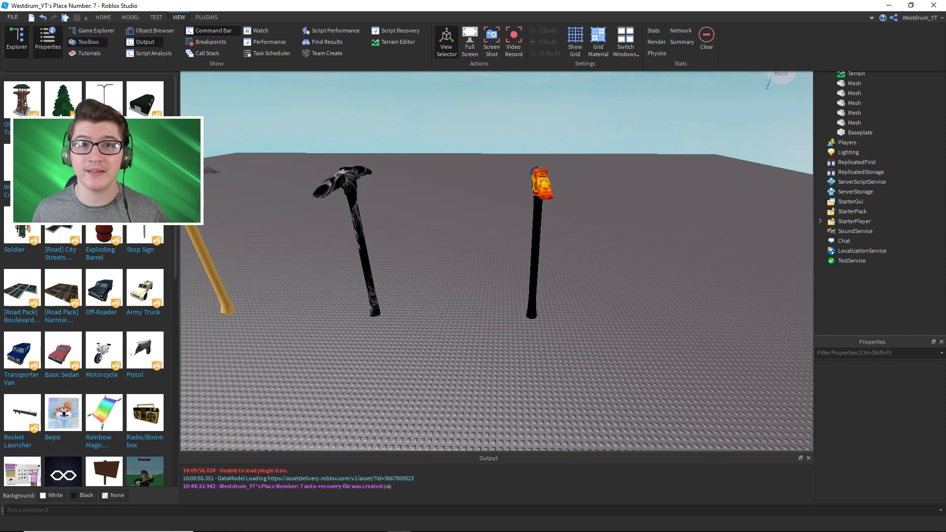
pyautogui.click(63, 46)
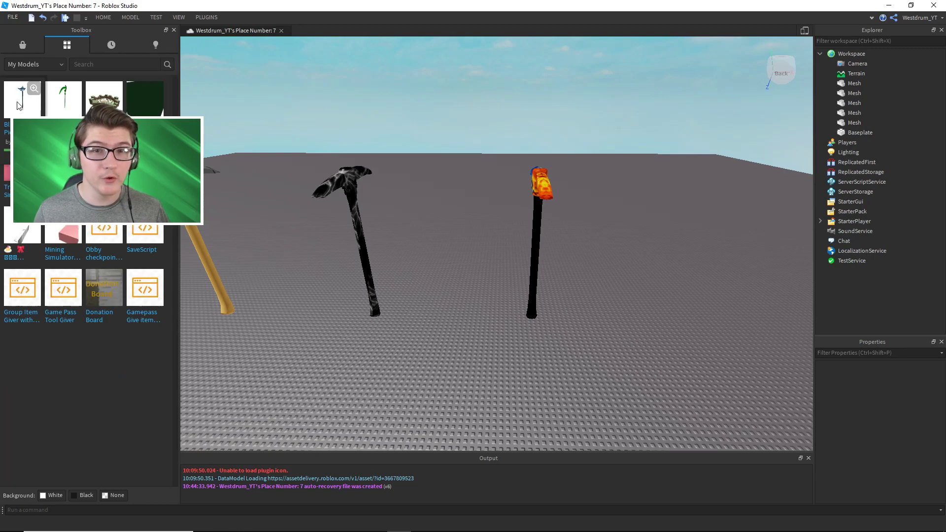
pyautogui.click(17, 102)
pyautogui.click(638, 159)
# - Examine the inserted blue winged pickaxe model up close from the front and at an angle
pyautogui.scroll(3, 638, 159)
pyautogui.moveTo(638, 159)
pyautogui.mouseDown(button='right')
pyautogui.moveTo(639, 178)
pyautogui.moveTo(638, 144)
pyautogui.moveTo(639, 180)
pyautogui.moveTo(639, 149)
pyautogui.moveTo(636, 158)
pyautogui.mouseUp(button='right')
pyautogui.scroll(-3, 639, 159)
pyautogui.scroll(4, 639, 158)
pyautogui.scroll(-4, 639, 159)
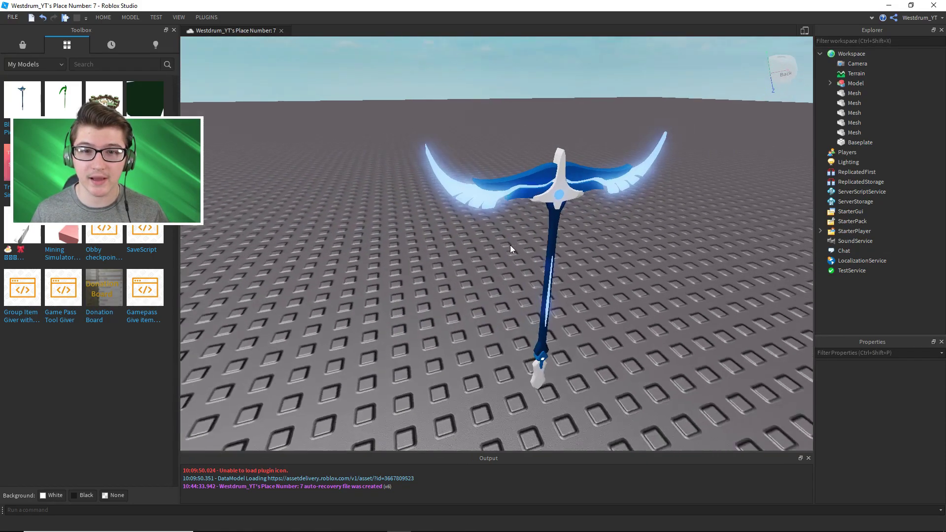
pyautogui.moveTo(510, 245); pyautogui.dragTo(510, 245, button='right')
pyautogui.scroll(5, 510, 245)
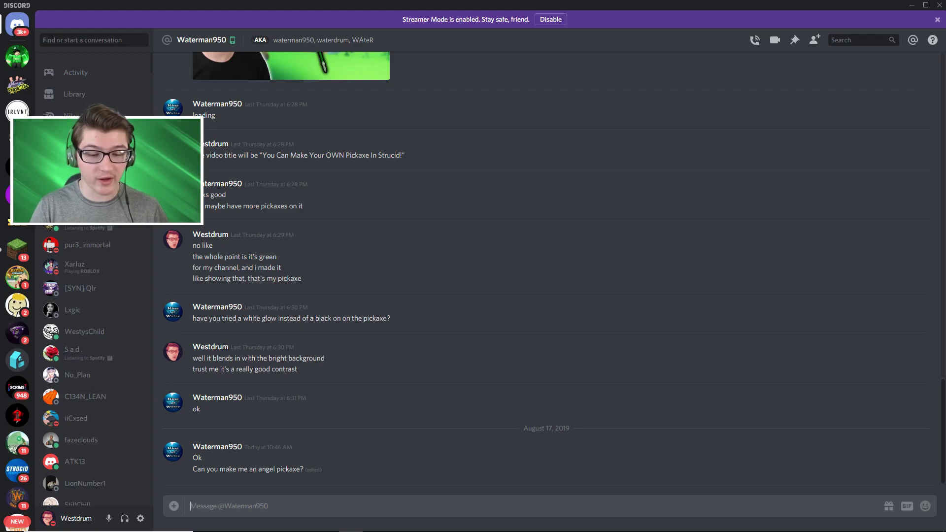
# - Send the pickaxe screenshot in the Discord conversation with the comment "Do you like it?"
pyautogui.write('Do you li')
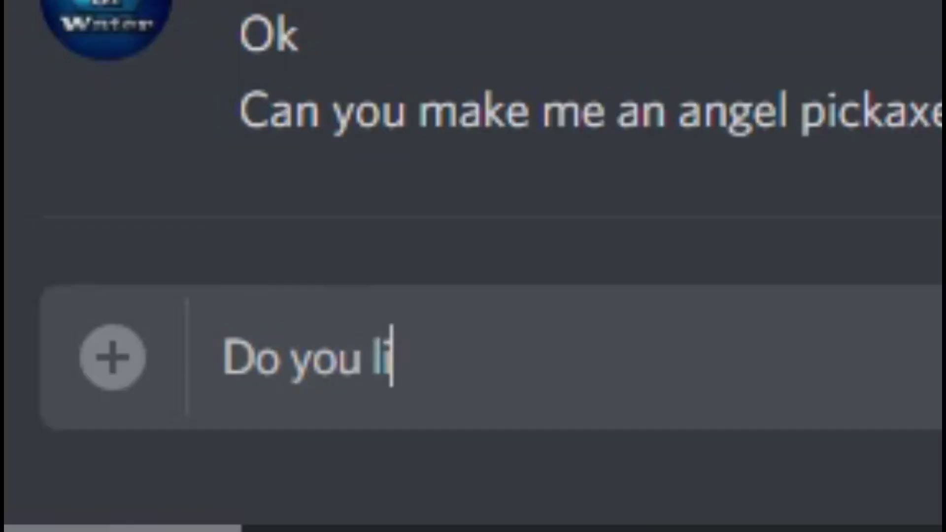
pyautogui.write('ke it?')
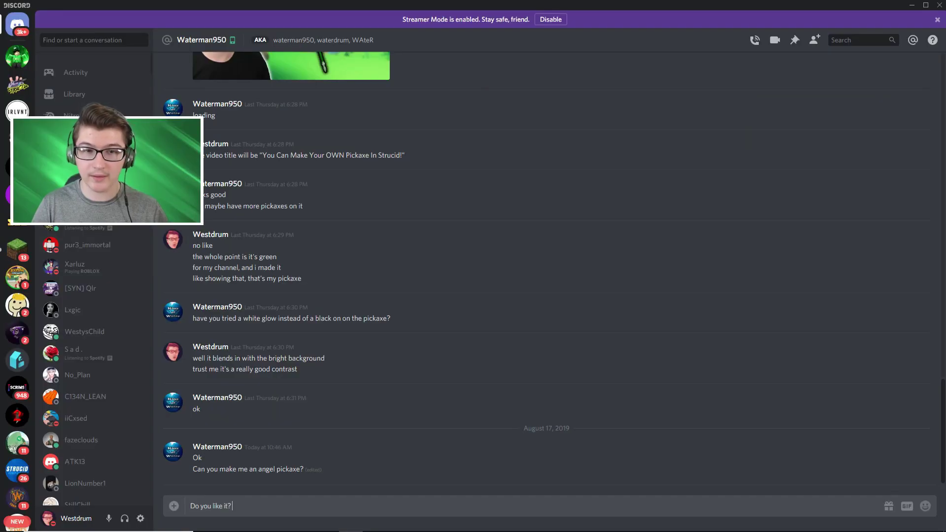
pyautogui.hotkey('ctrl', 'v')
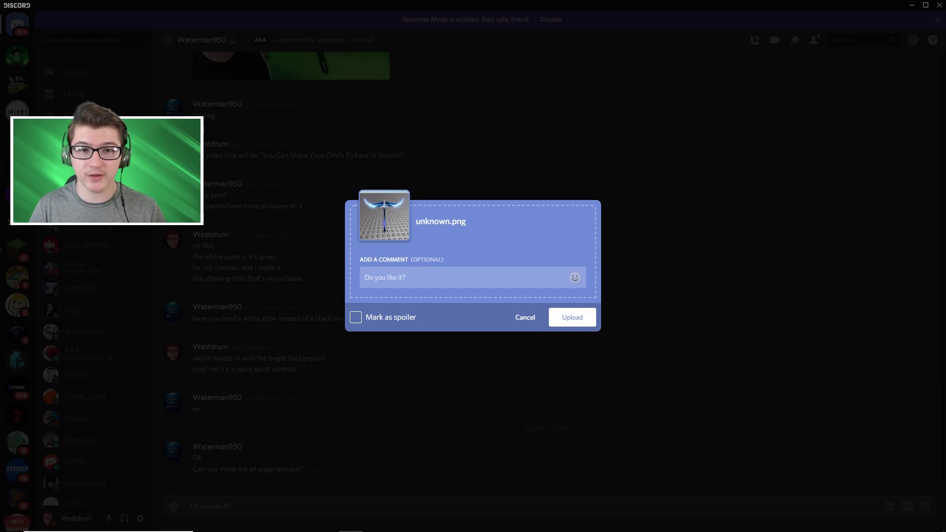
pyautogui.press('Return')
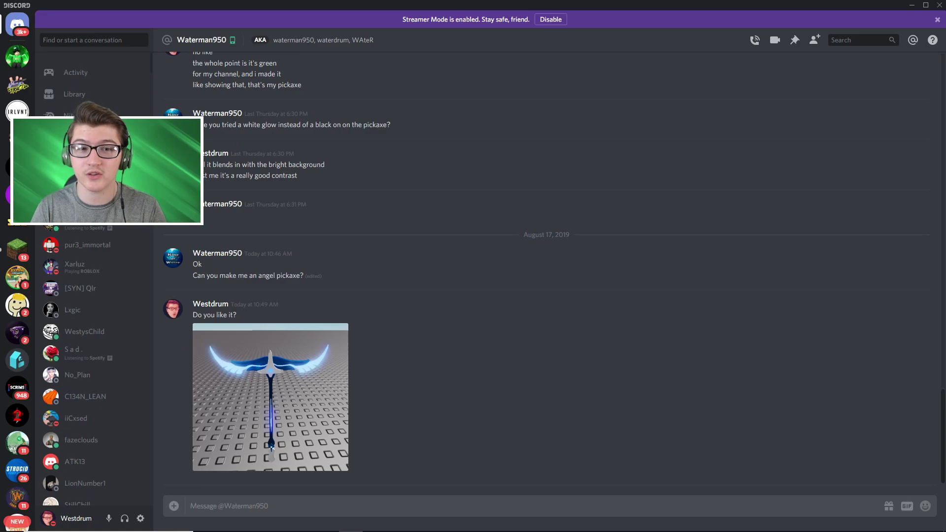
# - View the sent pickaxe image enlarged, close it, and look over the follow-up message below it
pyautogui.click(257, 411)
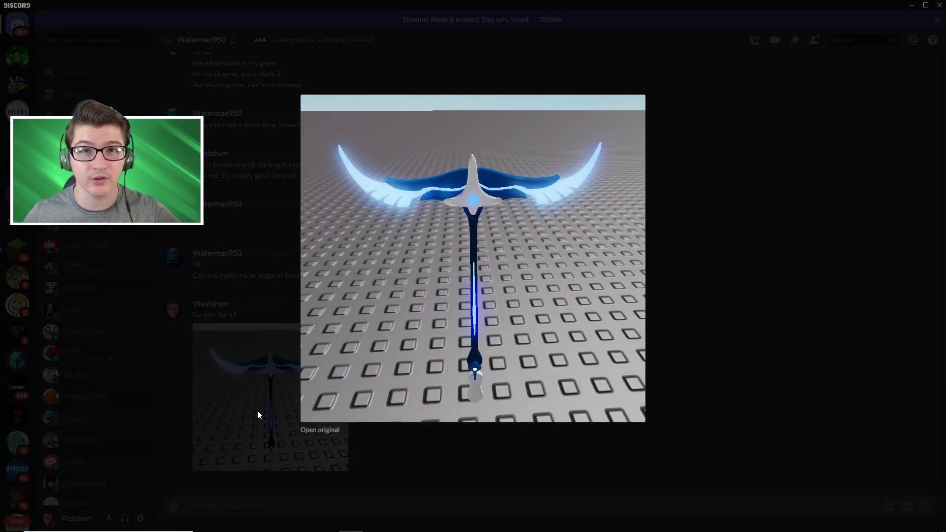
pyautogui.click(257, 409)
pyautogui.moveTo(190, 469); pyautogui.dragTo(339, 481)
pyautogui.click(339, 482)
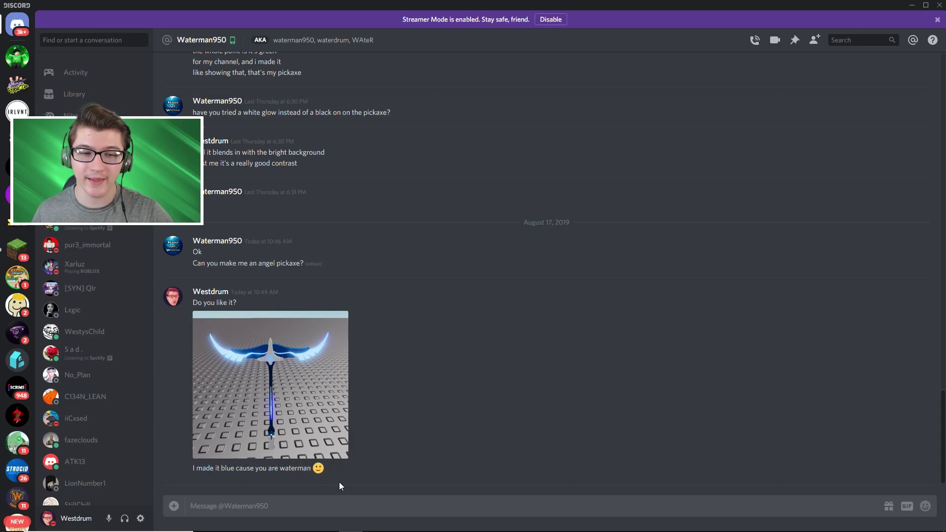